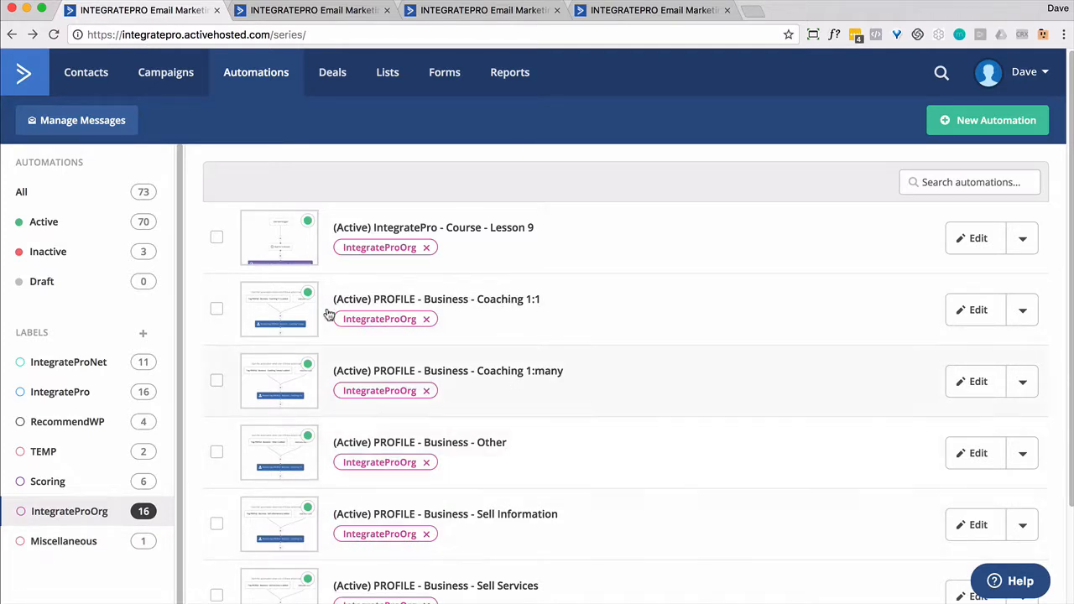
Review the trigger and actions of the IntegratePro - Course - Lesson - START automation alongside the IntegrateProOrg automations list.
{"action": "left_click", "coordinate": [13, 36]}
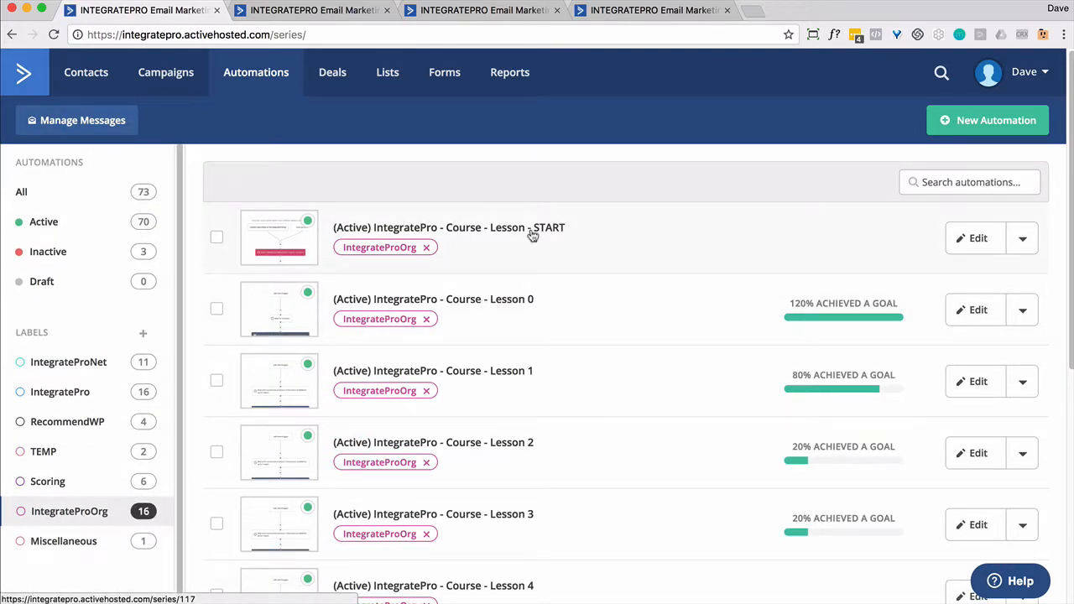
{"action": "left_click", "coordinate": [295, 13]}
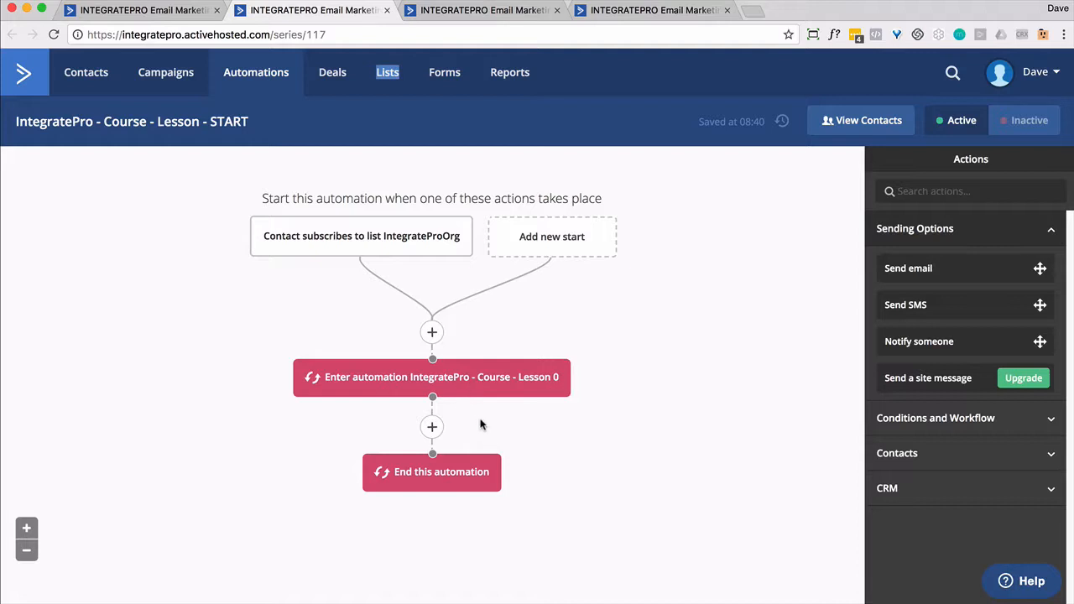
{"action": "left_click", "coordinate": [105, 11]}
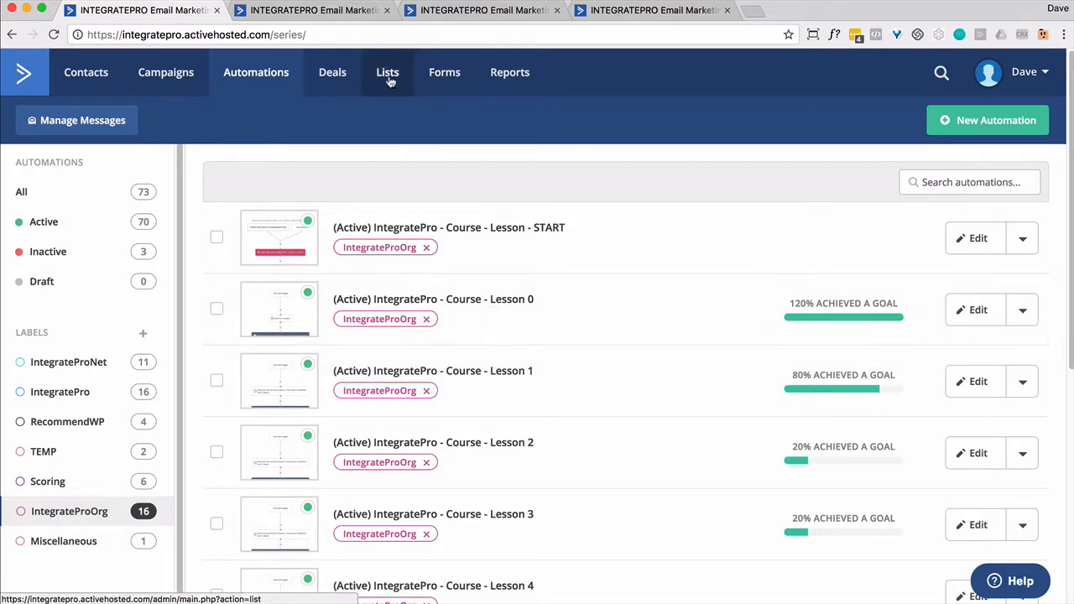
{"action": "left_click", "coordinate": [336, 10]}
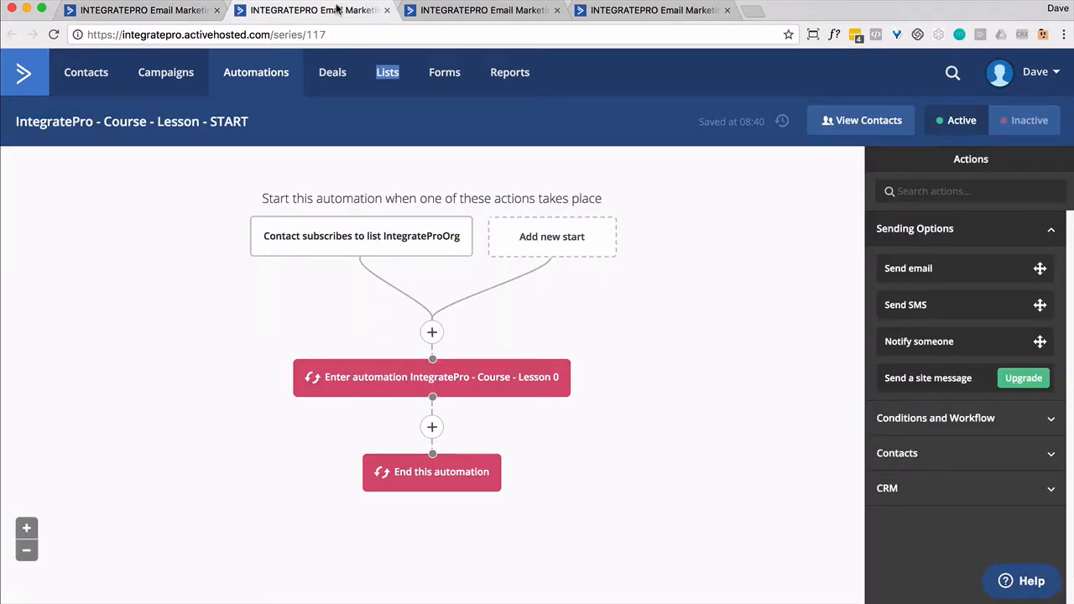
Open the IntegratePro - Course - Lesson 0 automation from the automations list in a separate browser tab.
{"action": "left_click", "coordinate": [440, 15]}
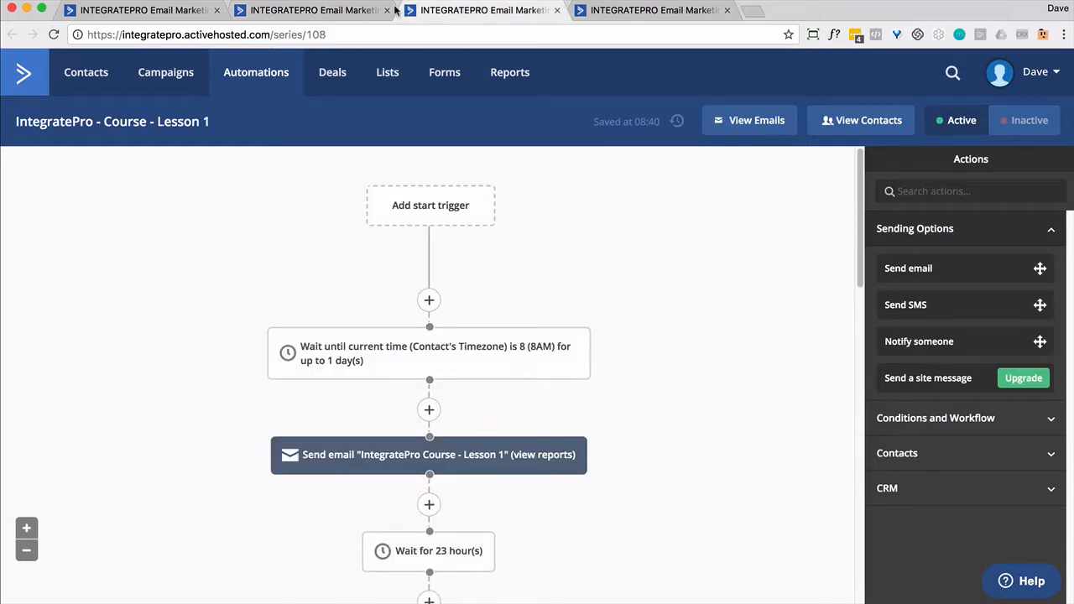
{"action": "left_click", "coordinate": [176, 10]}
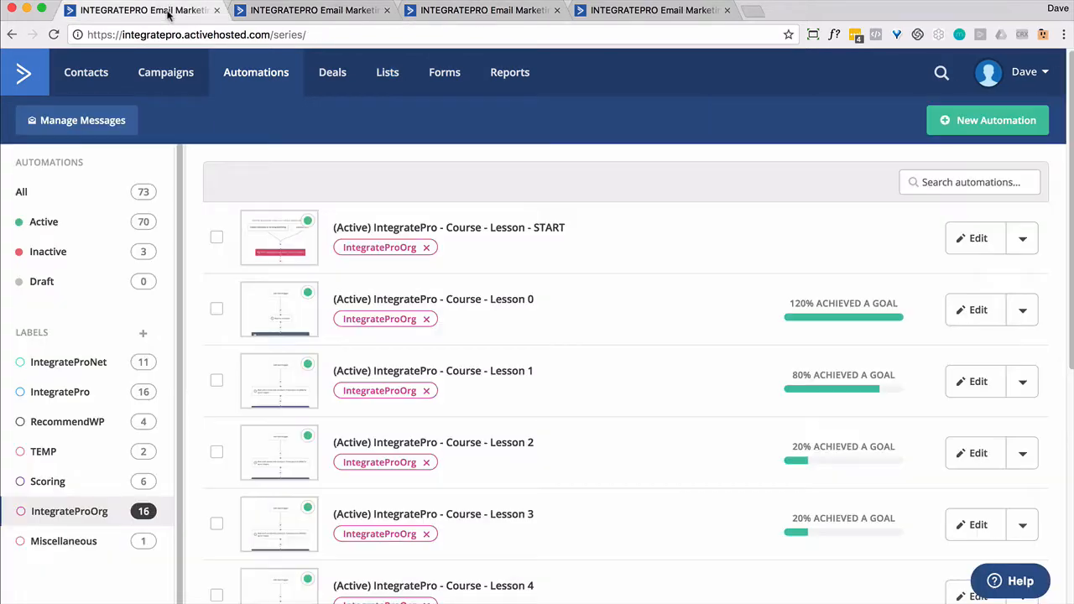
{"action": "right_click", "coordinate": [495, 302]}
{"action": "left_click", "coordinate": [511, 302]}
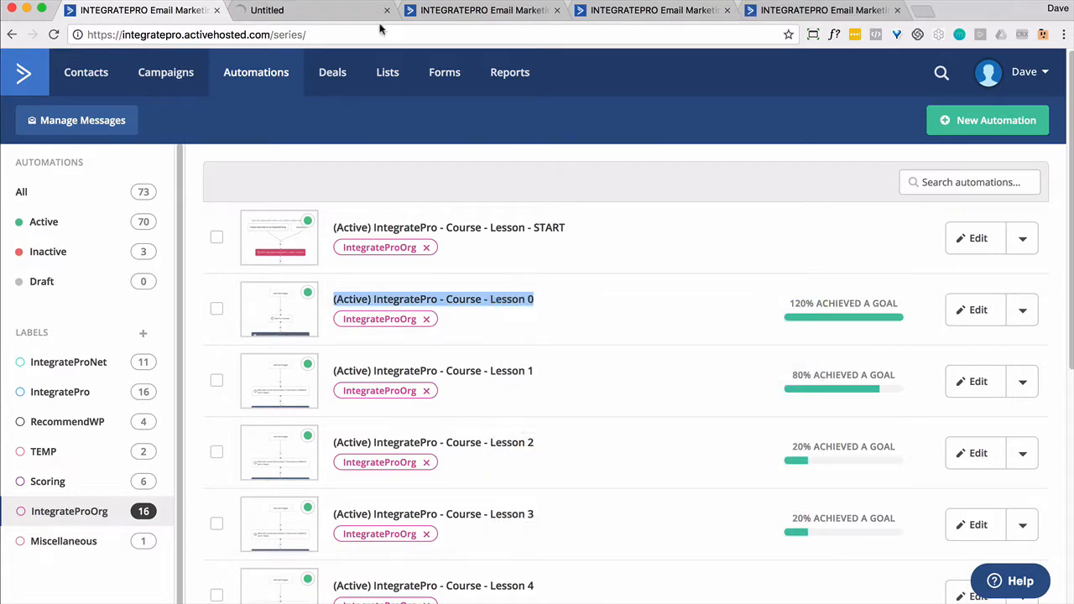
{"action": "left_click", "coordinate": [340, 12]}
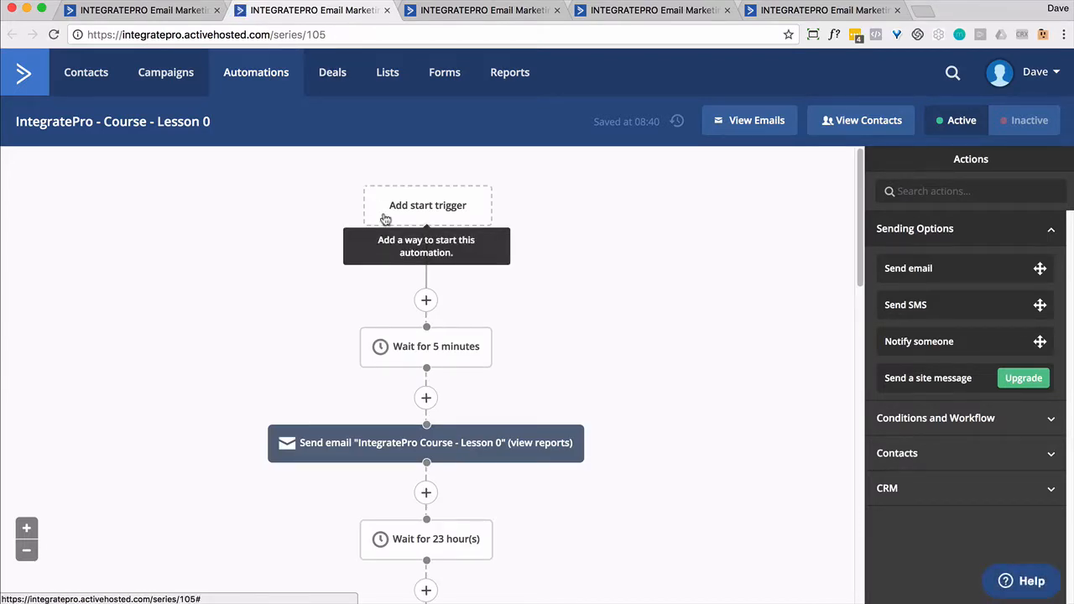
Examine the Lesson 0 automation's waits and emails from its start down to the Clicked link goal.
{"action": "scroll", "coordinate": [616, 256], "scroll_direction": "down", "scroll_amount": 3}
{"action": "scroll", "coordinate": [615, 256], "scroll_direction": "up", "scroll_amount": 3}
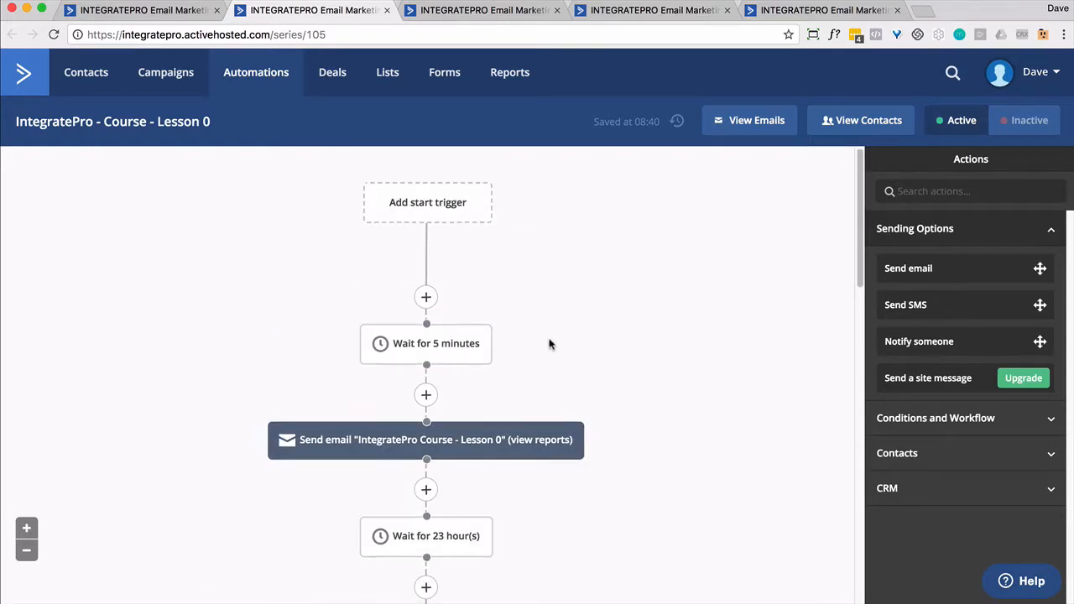
{"action": "mouse_move", "coordinate": [475, 356]}
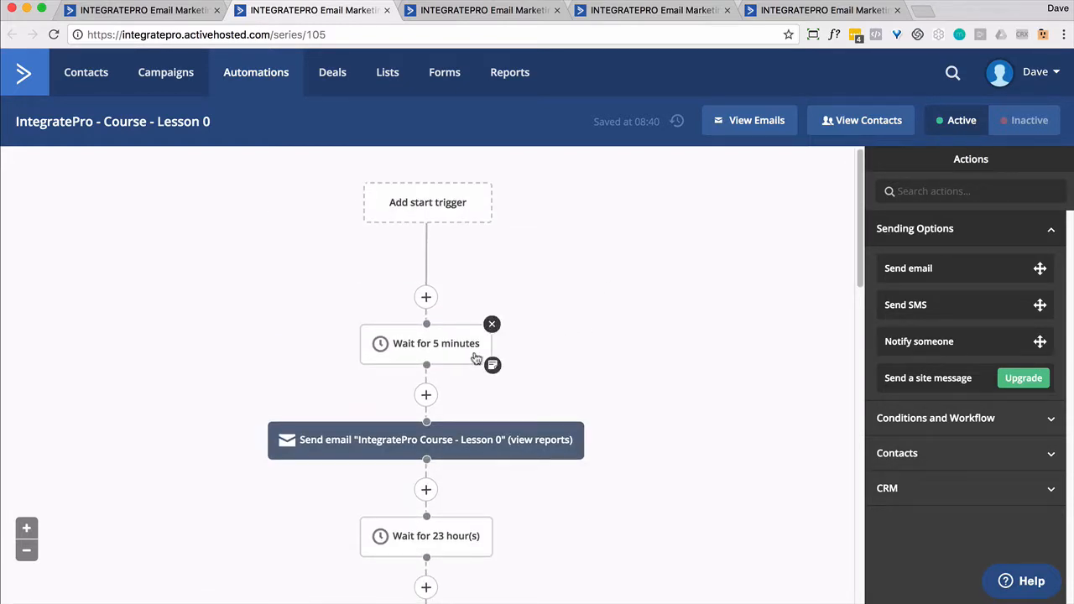
{"action": "scroll", "coordinate": [592, 357], "scroll_direction": "down", "scroll_amount": 1}
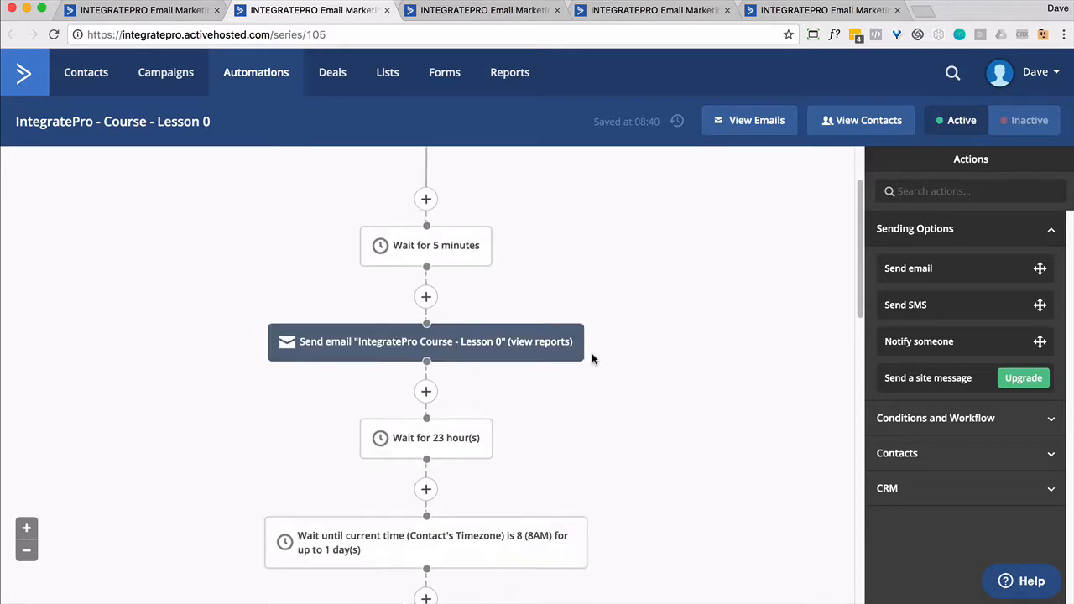
{"action": "scroll", "coordinate": [487, 347], "scroll_direction": "down", "scroll_amount": 1}
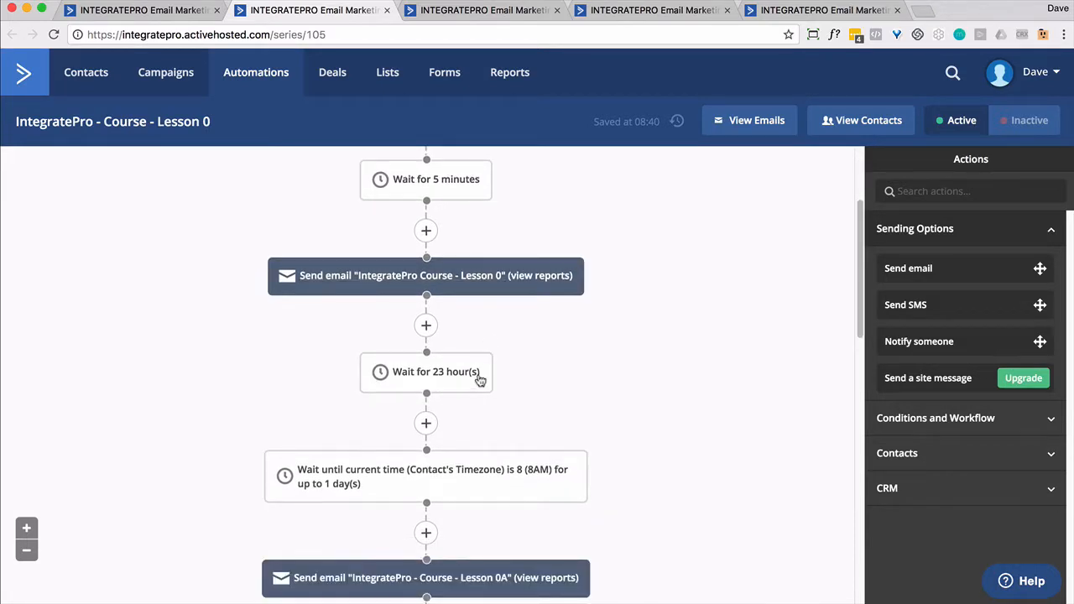
{"action": "mouse_move", "coordinate": [542, 481]}
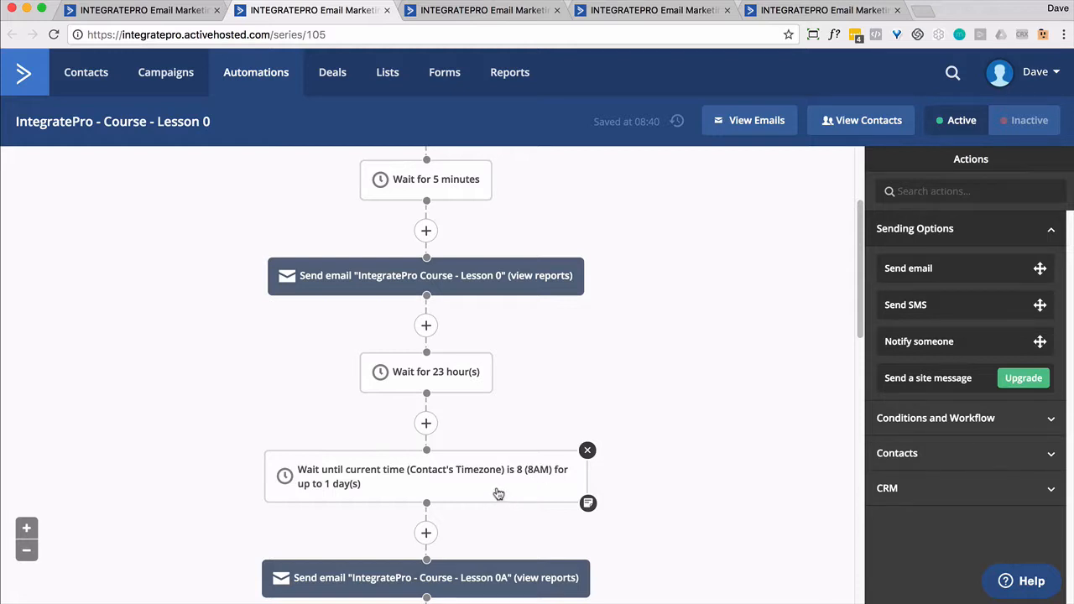
{"action": "scroll", "coordinate": [498, 491], "scroll_direction": "down", "scroll_amount": 1}
{"action": "mouse_move", "coordinate": [492, 575]}
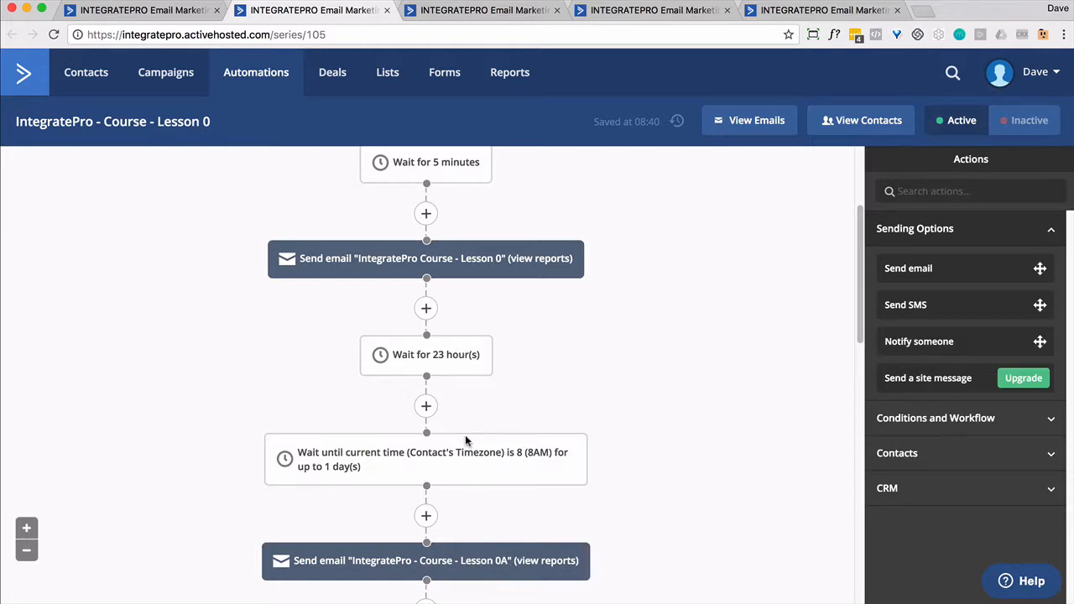
{"action": "mouse_move", "coordinate": [470, 463]}
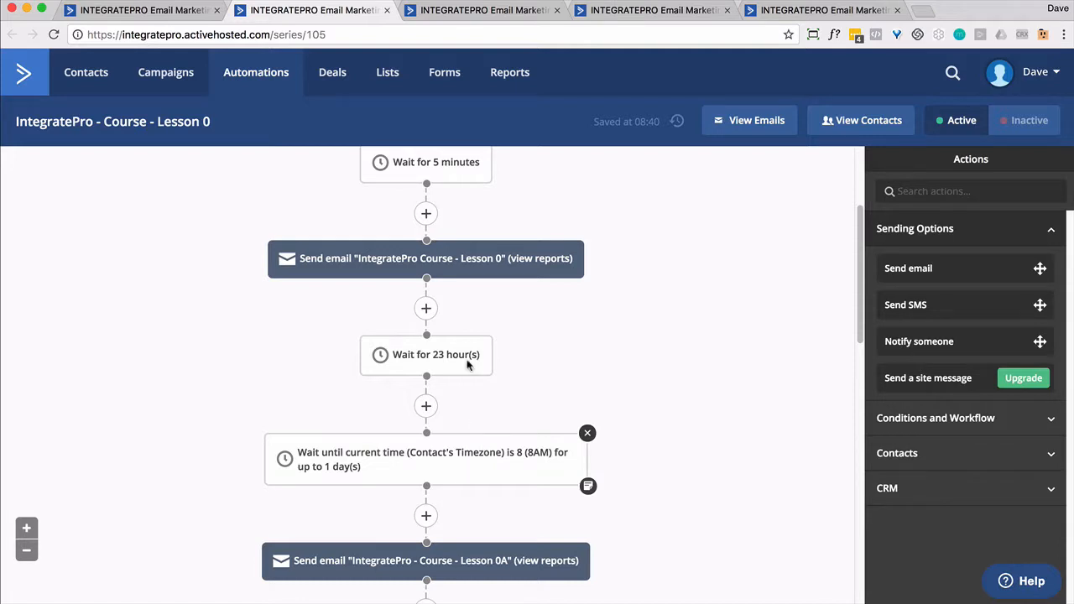
{"action": "mouse_move", "coordinate": [458, 256]}
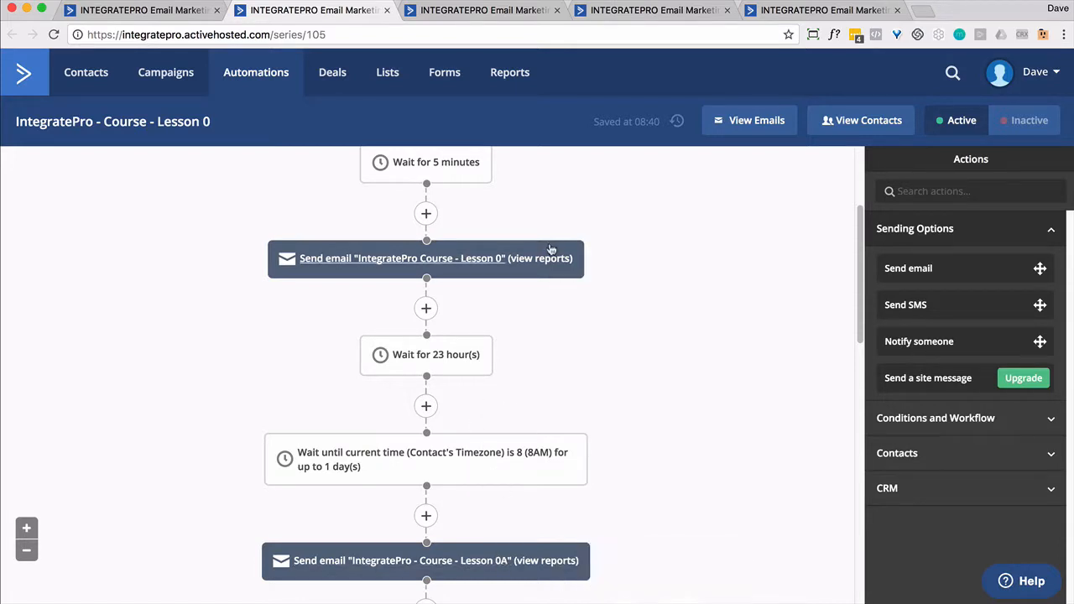
{"action": "scroll", "coordinate": [553, 248], "scroll_direction": "down", "scroll_amount": 3}
{"action": "scroll", "coordinate": [554, 244], "scroll_direction": "up", "scroll_amount": 1}
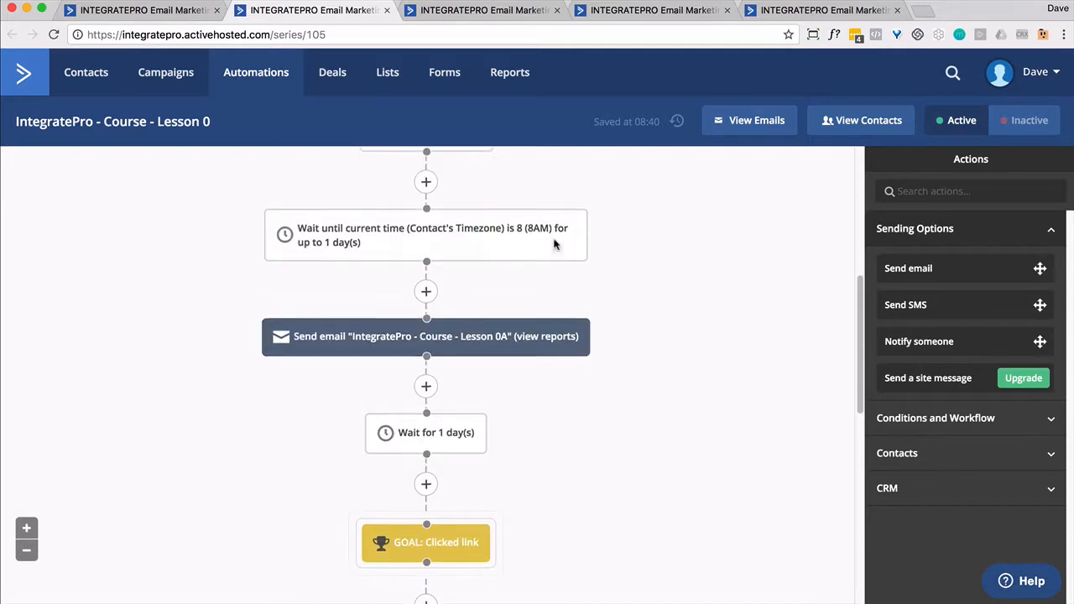
{"action": "scroll", "coordinate": [553, 244], "scroll_direction": "down", "scroll_amount": 1}
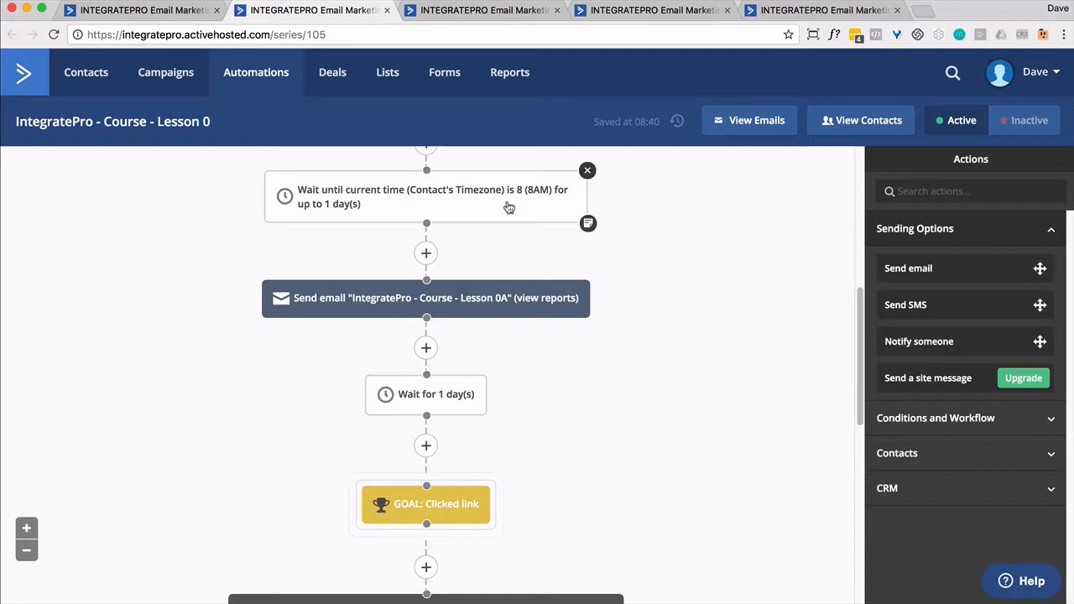
Inspect the Clicked link goal's settings, close them without saving, and review the Lesson 0 and Lesson 0A emails above it.
{"action": "left_click", "coordinate": [440, 509]}
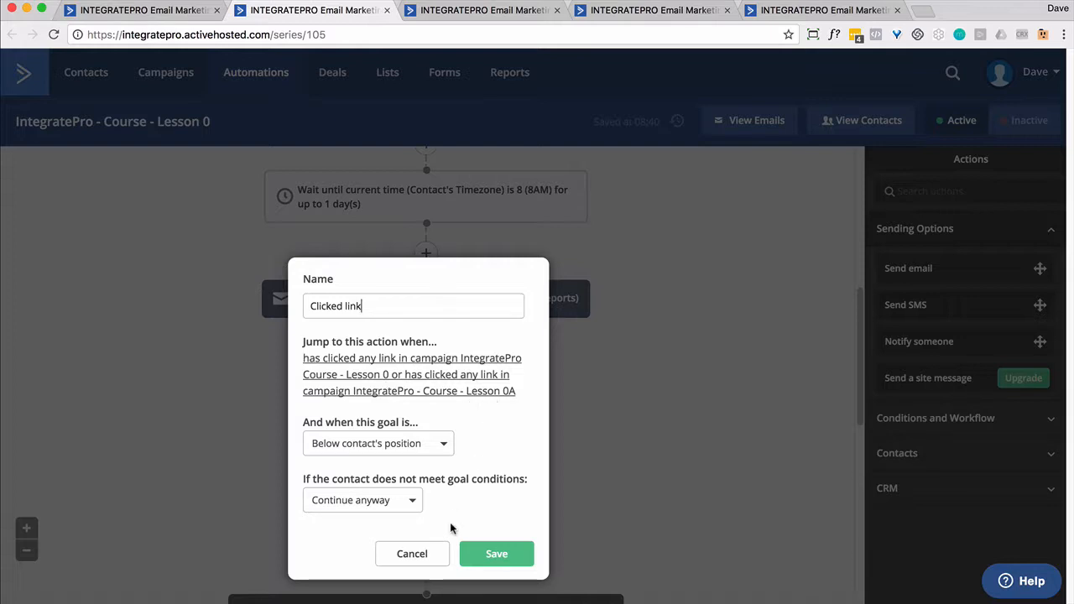
{"action": "left_click", "coordinate": [433, 545]}
{"action": "scroll", "coordinate": [678, 353], "scroll_direction": "up", "scroll_amount": 5}
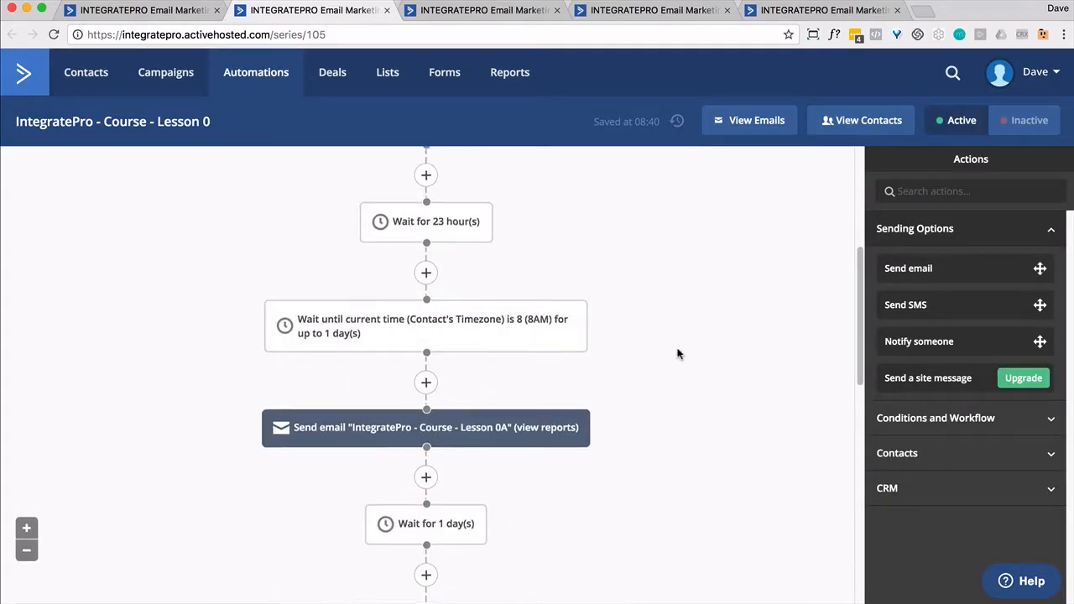
{"action": "scroll", "coordinate": [551, 473], "scroll_direction": "down", "scroll_amount": 3}
{"action": "scroll", "coordinate": [526, 444], "scroll_direction": "down", "scroll_amount": 1}
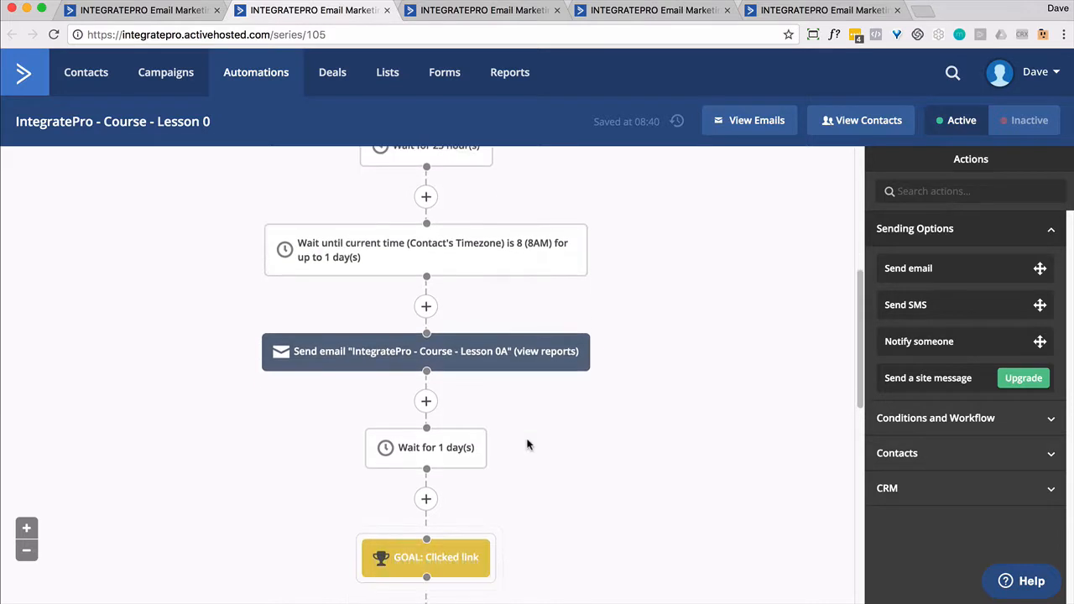
{"action": "scroll", "coordinate": [455, 370], "scroll_direction": "up", "scroll_amount": 5}
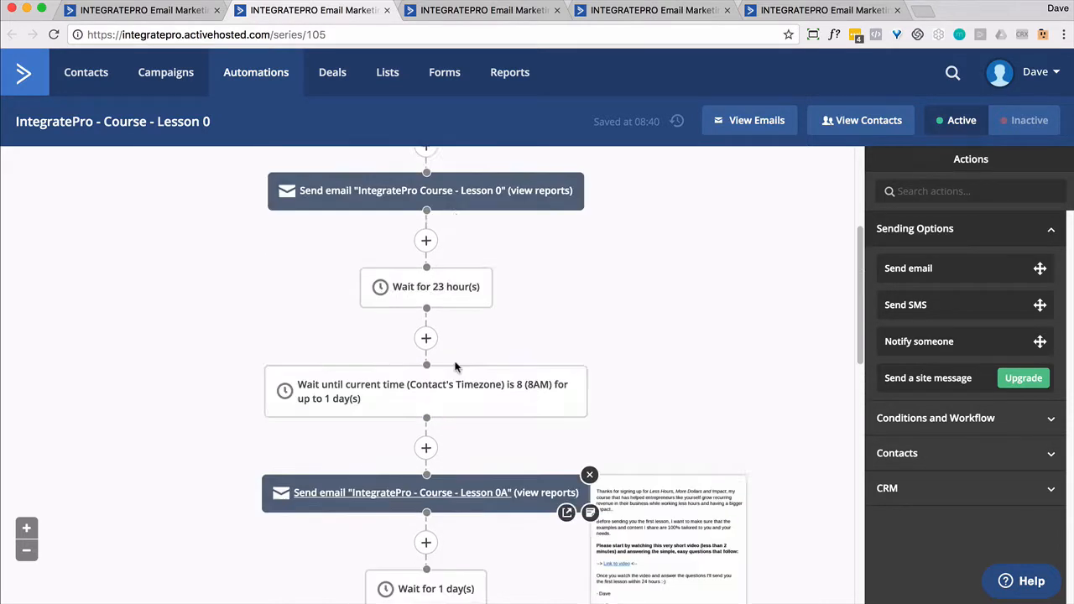
{"action": "mouse_move", "coordinate": [439, 347]}
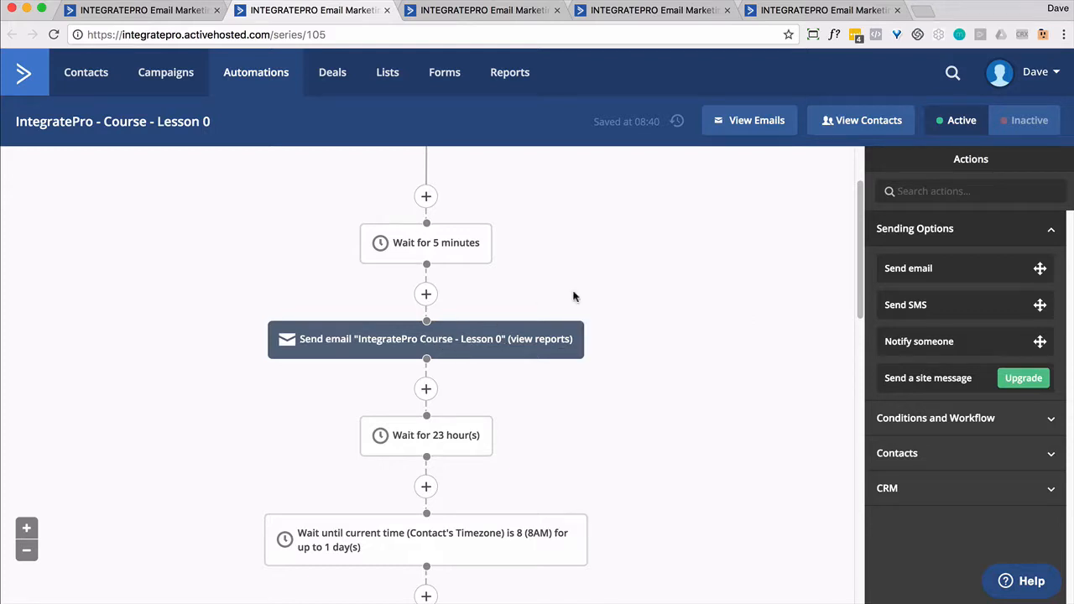
Examine the rest of the Lesson 0 automation, including the link-click condition, its Yes and No branches, and the handoff to Lesson 1.
{"action": "scroll", "coordinate": [573, 294], "scroll_direction": "down", "scroll_amount": 6}
{"action": "scroll", "coordinate": [574, 296], "scroll_direction": "down", "scroll_amount": 2}
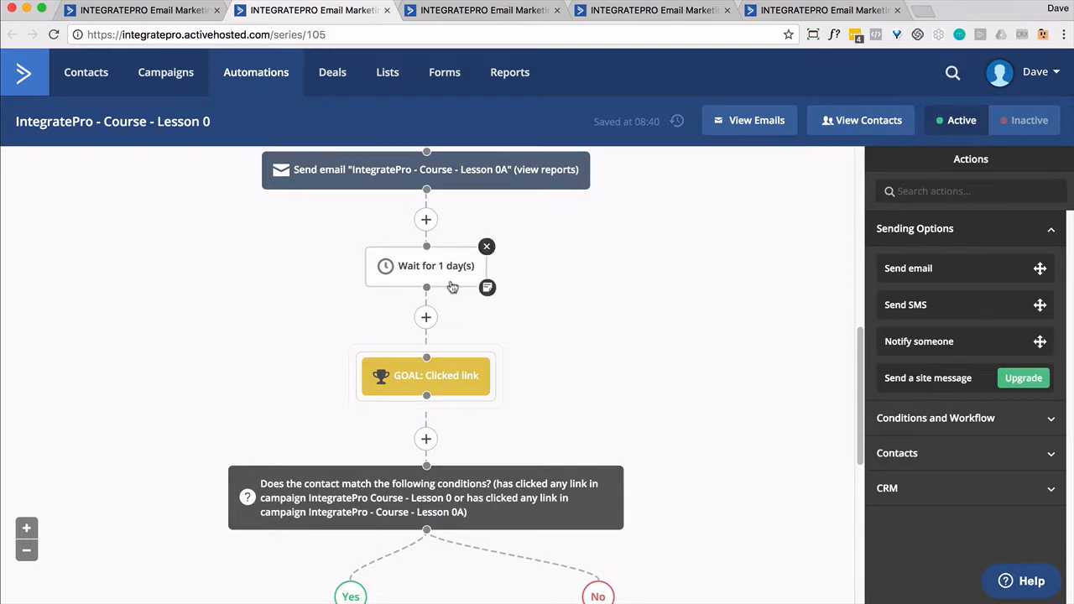
{"action": "scroll", "coordinate": [450, 287], "scroll_direction": "down", "scroll_amount": 2}
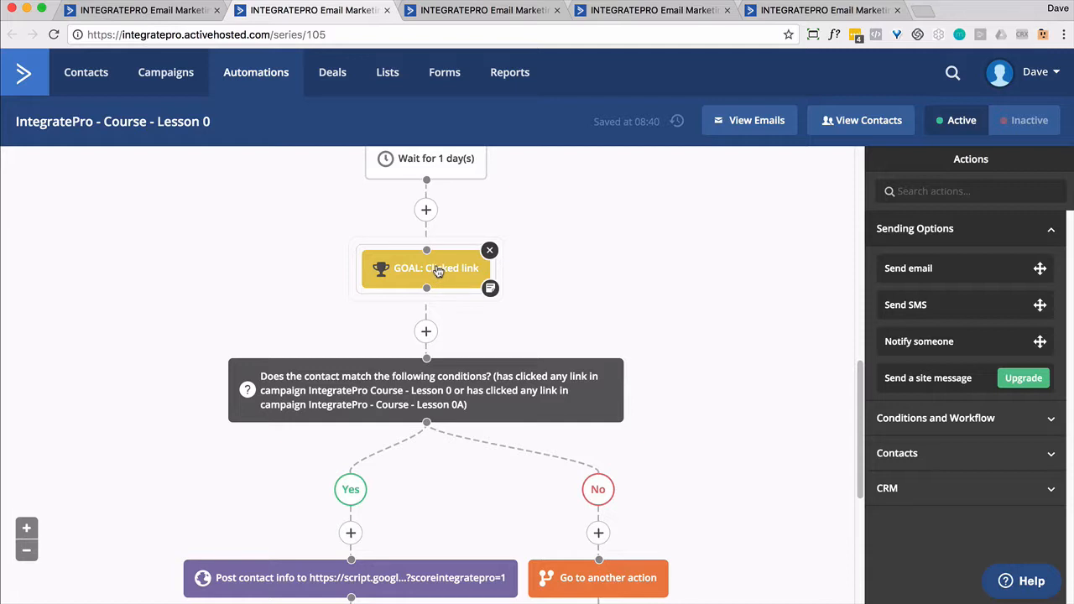
{"action": "scroll", "coordinate": [437, 271], "scroll_direction": "down", "scroll_amount": 1}
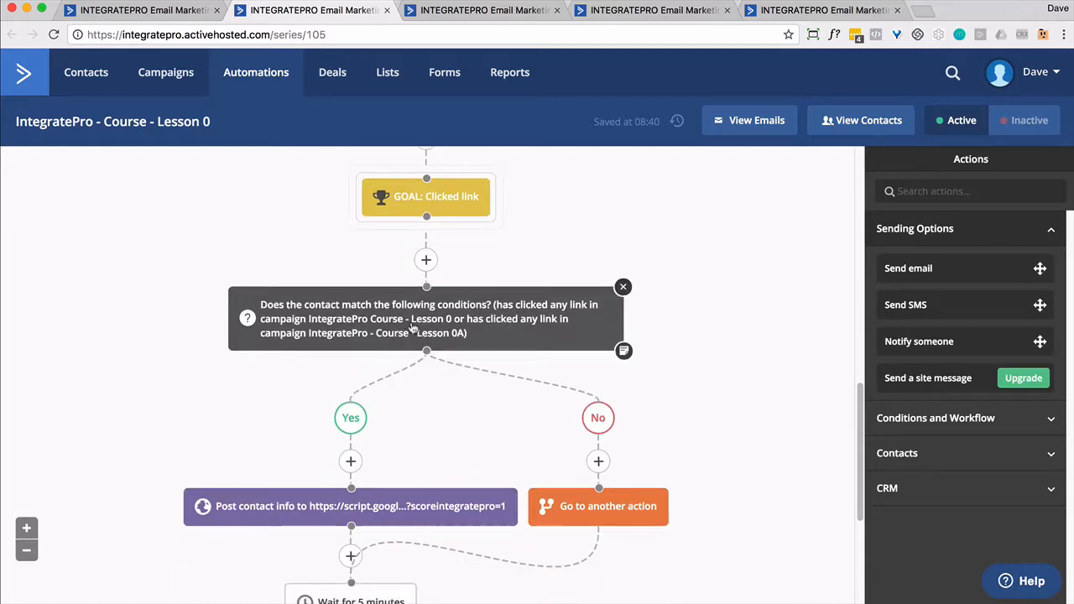
{"action": "scroll", "coordinate": [411, 327], "scroll_direction": "down", "scroll_amount": 2}
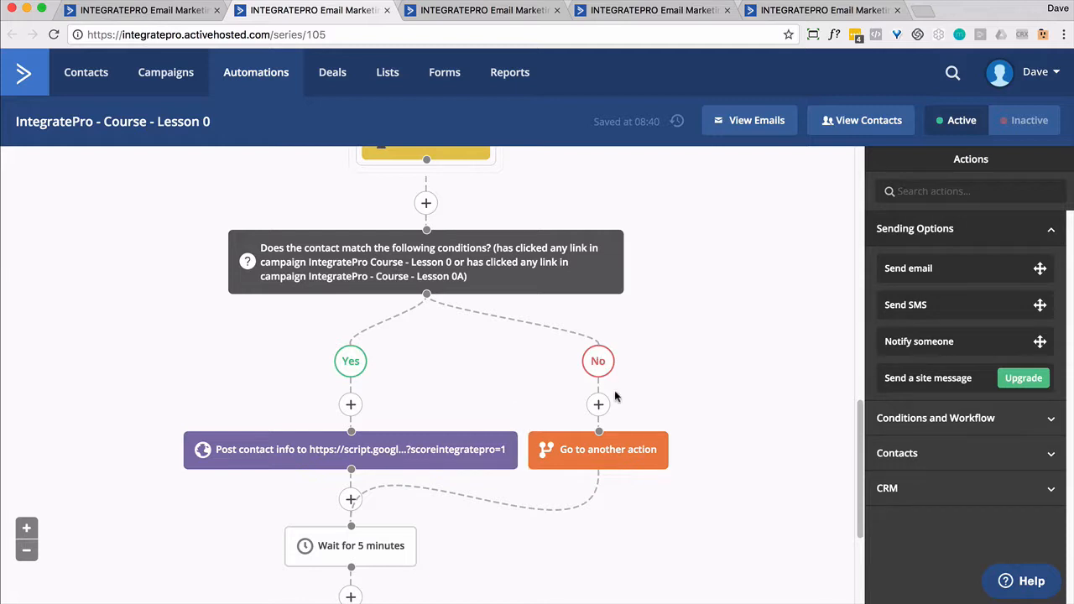
{"action": "scroll", "coordinate": [411, 435], "scroll_direction": "down", "scroll_amount": 3}
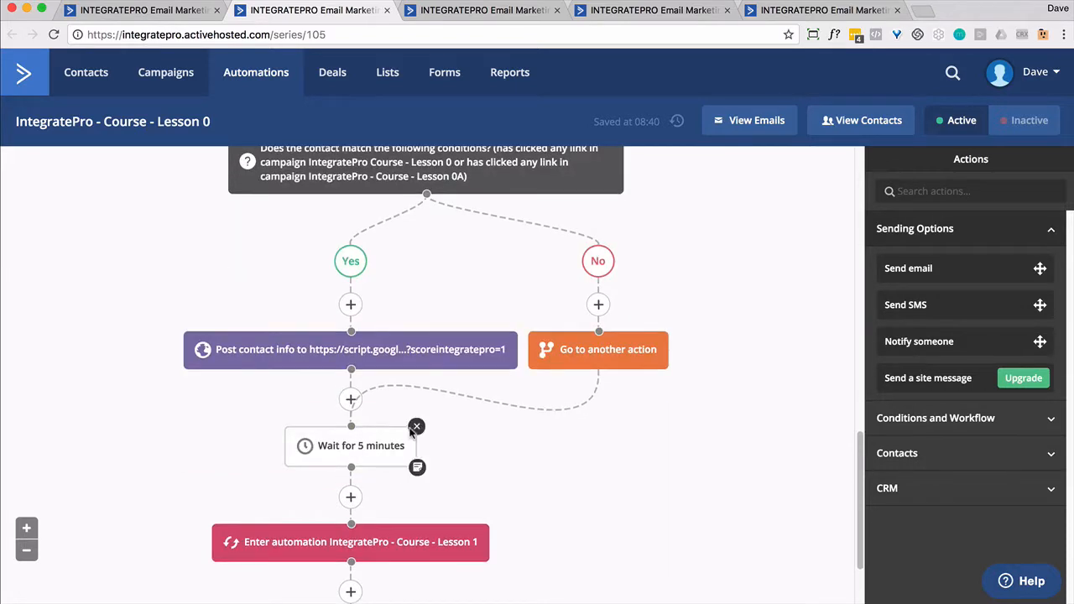
{"action": "scroll", "coordinate": [379, 424], "scroll_direction": "down", "scroll_amount": 1}
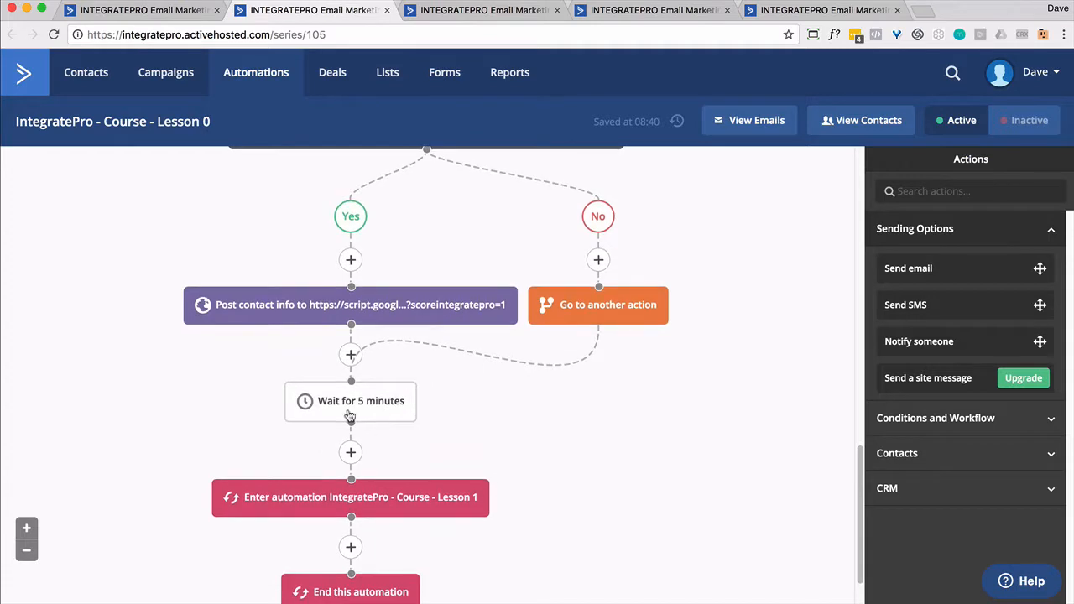
{"action": "mouse_move", "coordinate": [344, 507]}
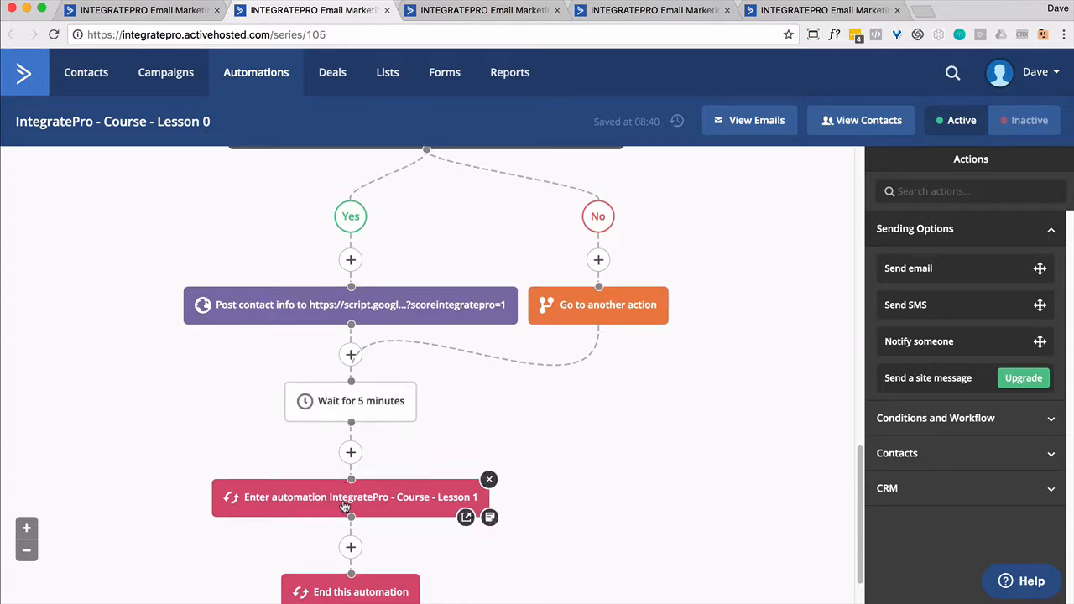
{"action": "scroll", "coordinate": [345, 507], "scroll_direction": "down", "scroll_amount": 1}
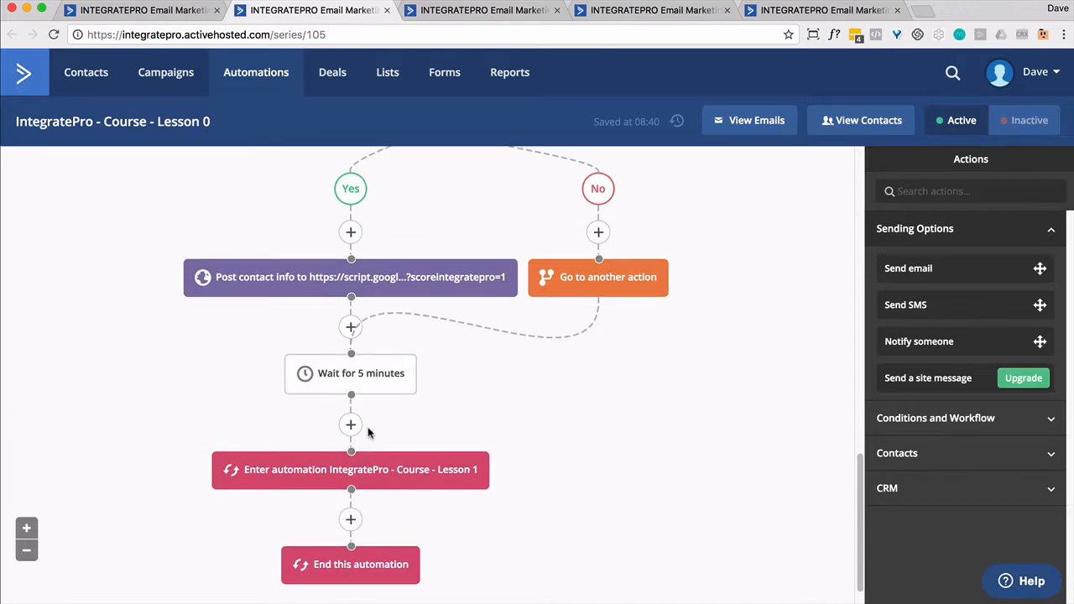
{"action": "scroll", "coordinate": [369, 424], "scroll_direction": "up", "scroll_amount": 10}
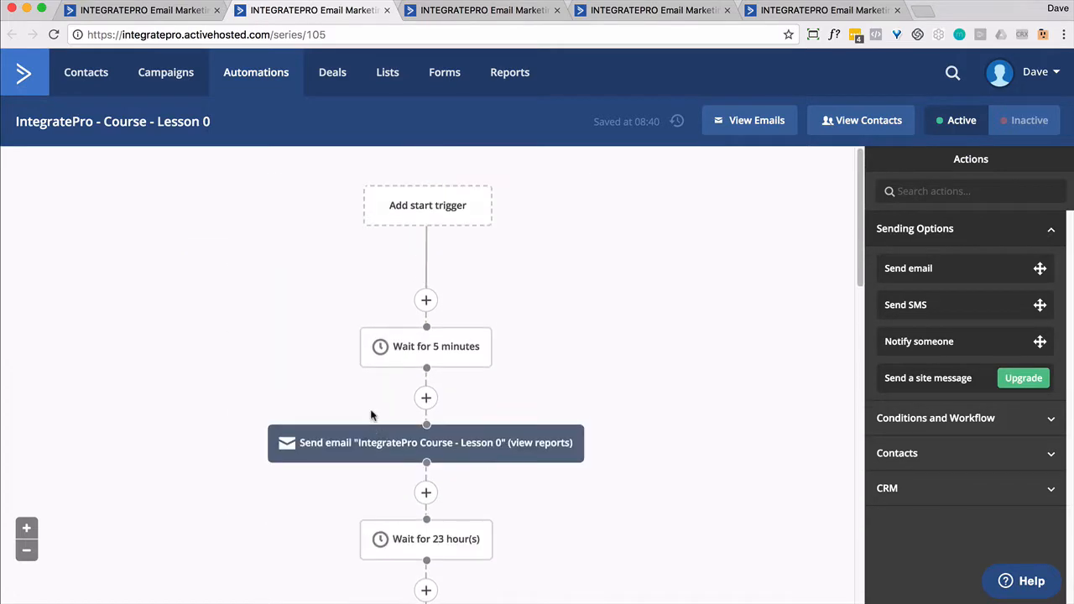
{"action": "scroll", "coordinate": [371, 414], "scroll_direction": "down", "scroll_amount": 4}
{"action": "scroll", "coordinate": [371, 413], "scroll_direction": "up", "scroll_amount": 4}
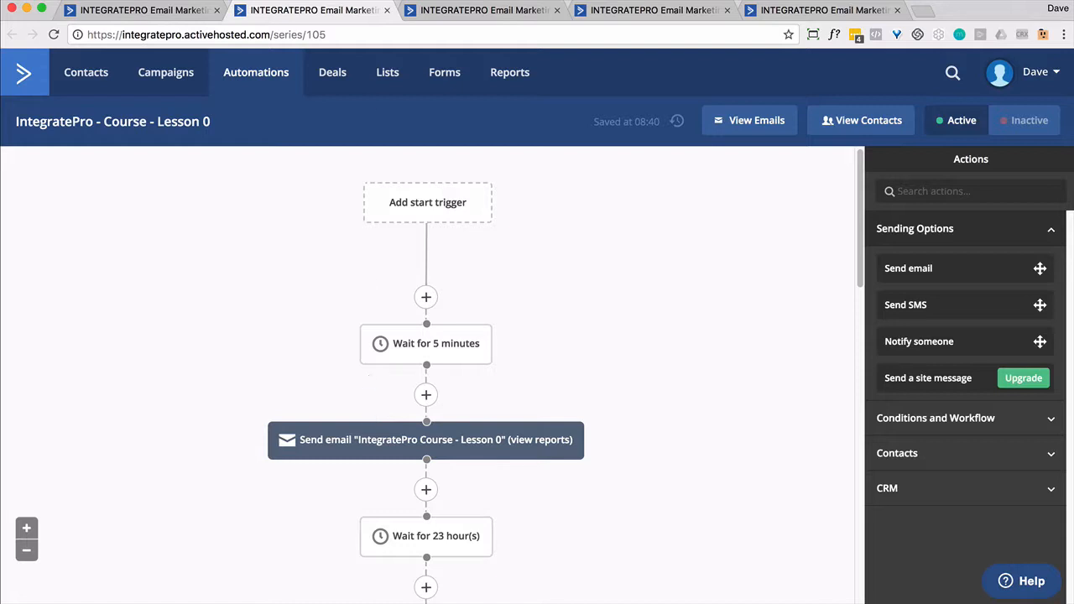
Switch to the IntegratePro - Course - Lesson 1 automation and examine its waits and emails from the start down to the one-day wait.
{"action": "left_click", "coordinate": [613, 12]}
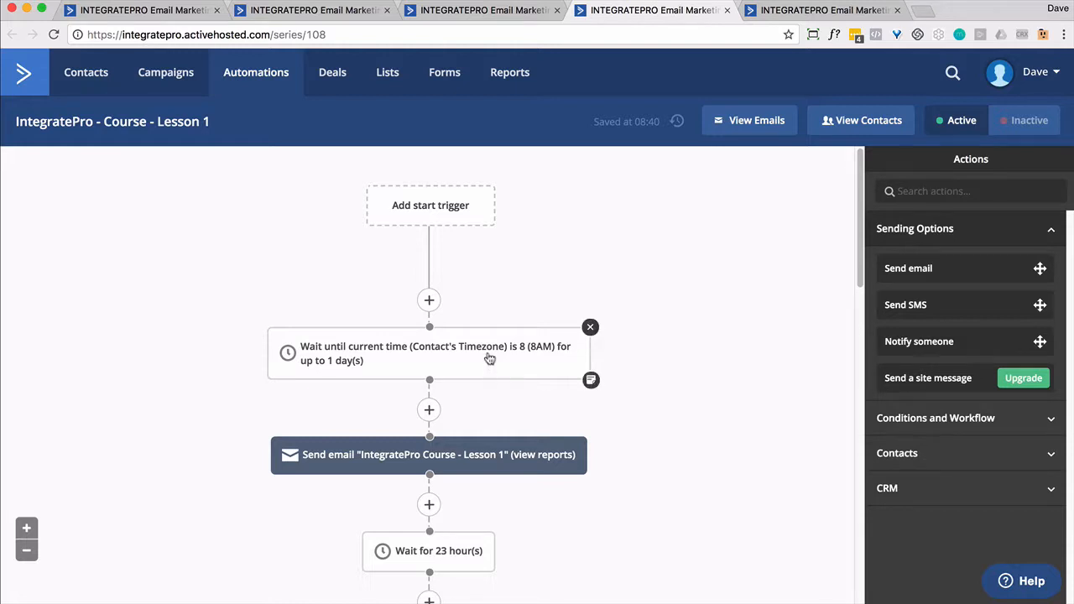
{"action": "scroll", "coordinate": [487, 350], "scroll_direction": "down", "scroll_amount": 3}
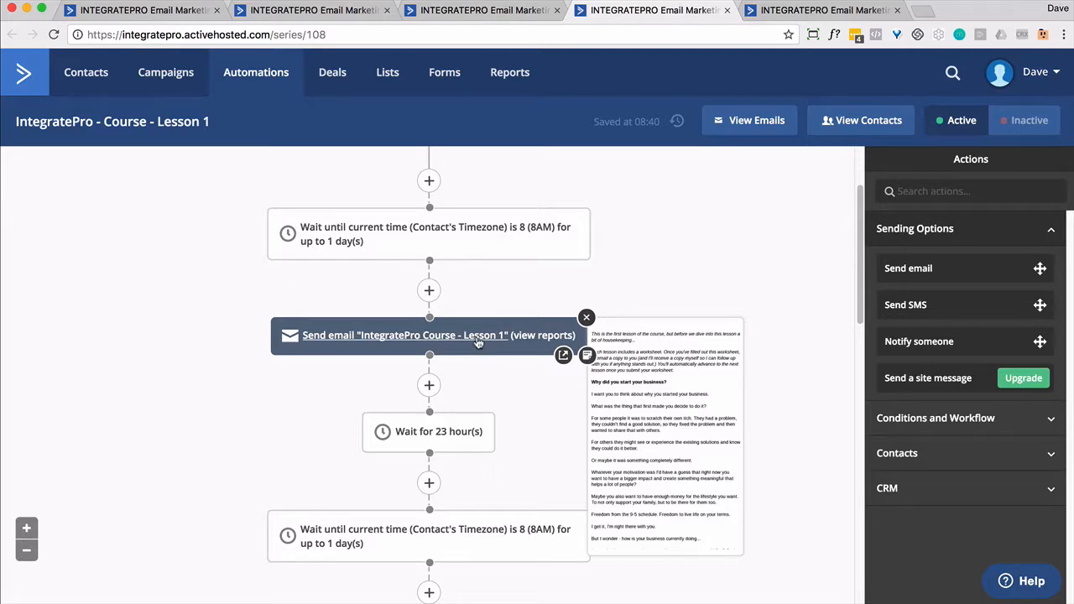
{"action": "scroll", "coordinate": [476, 470], "scroll_direction": "down", "scroll_amount": 1}
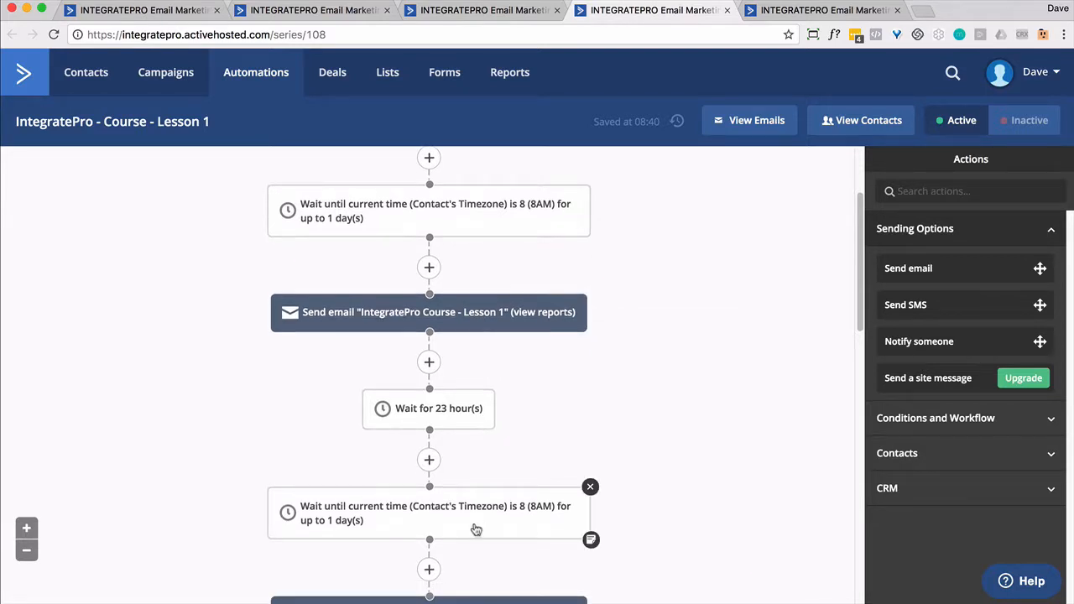
{"action": "scroll", "coordinate": [467, 444], "scroll_direction": "down", "scroll_amount": 5}
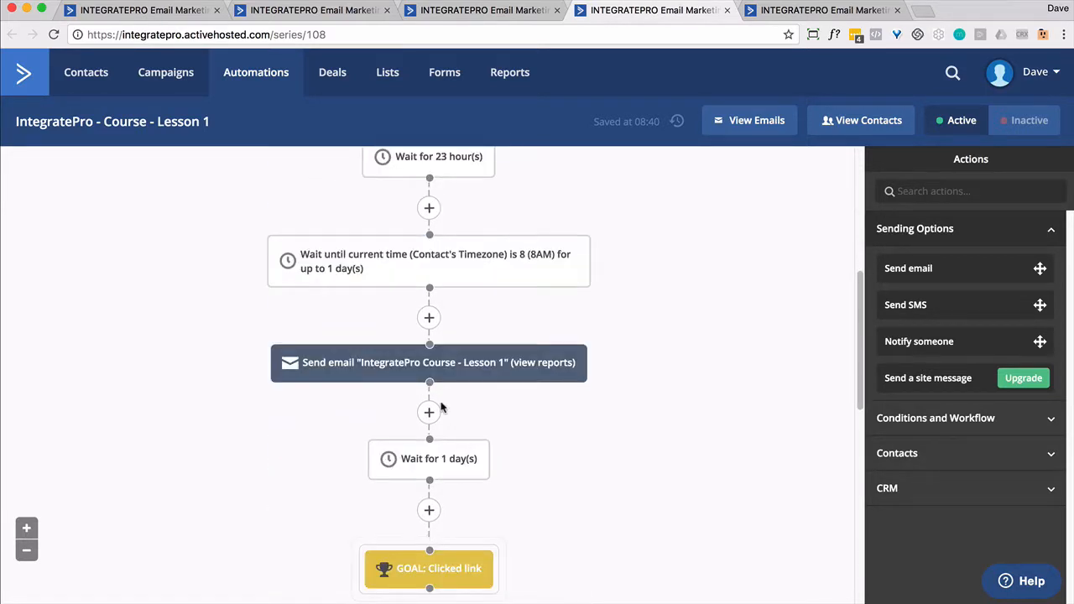
{"action": "mouse_move", "coordinate": [495, 379]}
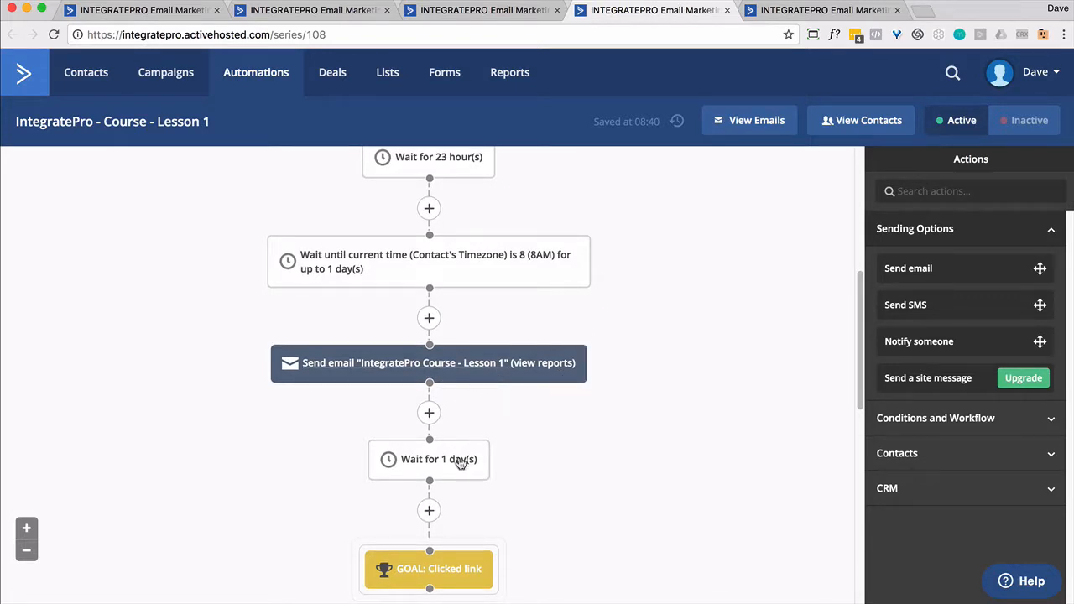
Inspect the settings of Lesson 1's Clicked link goal and close them without saving.
{"action": "scroll", "coordinate": [457, 452], "scroll_direction": "down", "scroll_amount": 2}
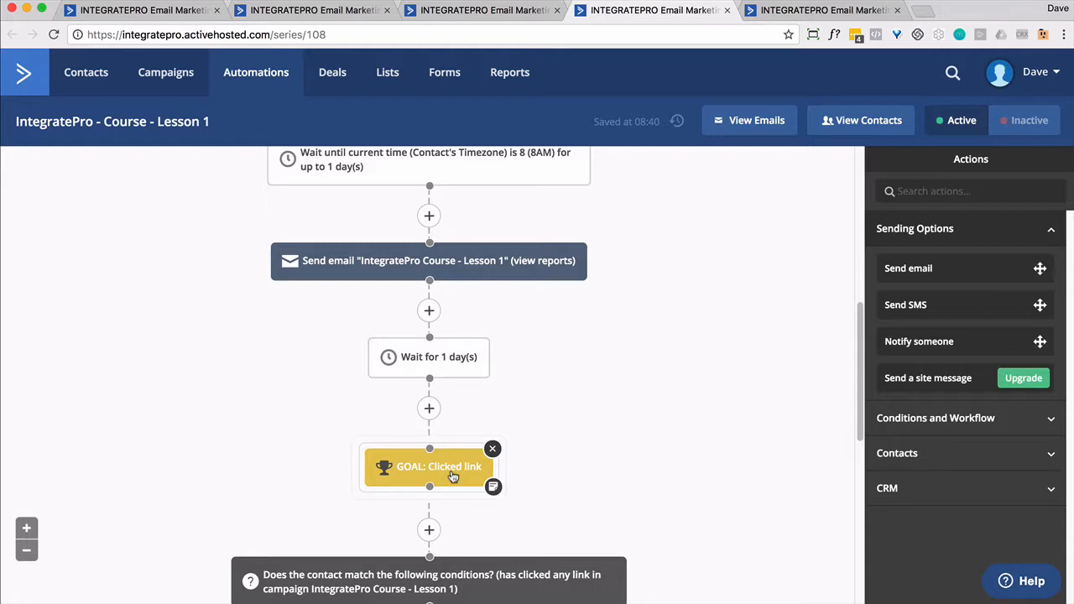
{"action": "left_click", "coordinate": [452, 475]}
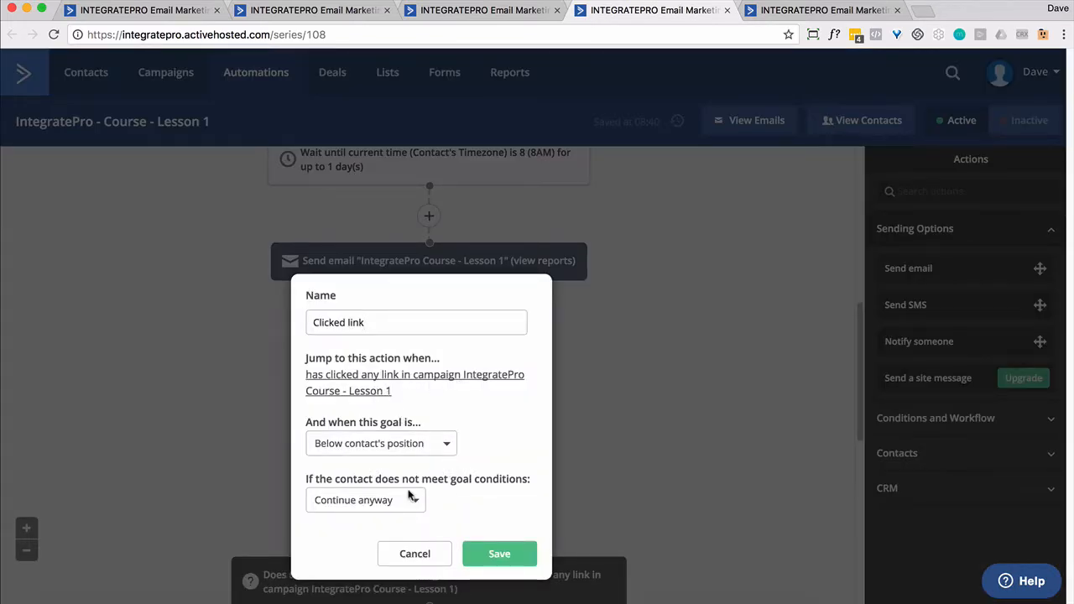
{"action": "left_click", "coordinate": [414, 553]}
Examine Lesson 1's link-click condition, its Yes and No branches, and the handoff to Lesson 2.
{"action": "scroll", "coordinate": [645, 394], "scroll_direction": "down", "scroll_amount": 5}
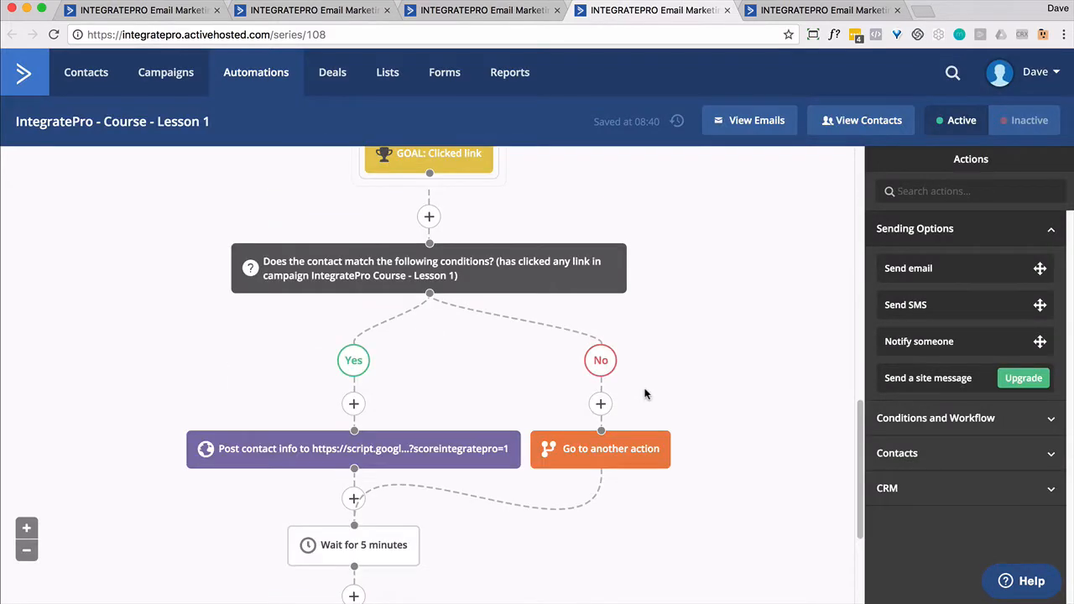
{"action": "scroll", "coordinate": [646, 394], "scroll_direction": "up", "scroll_amount": 1}
{"action": "mouse_move", "coordinate": [361, 291]}
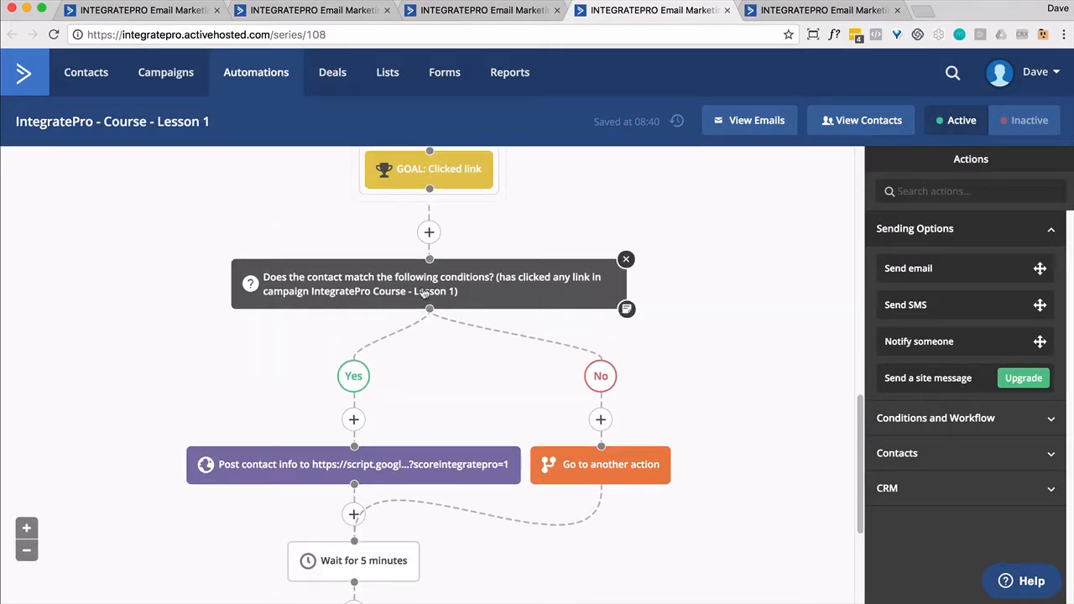
{"action": "scroll", "coordinate": [440, 353], "scroll_direction": "down", "scroll_amount": 1}
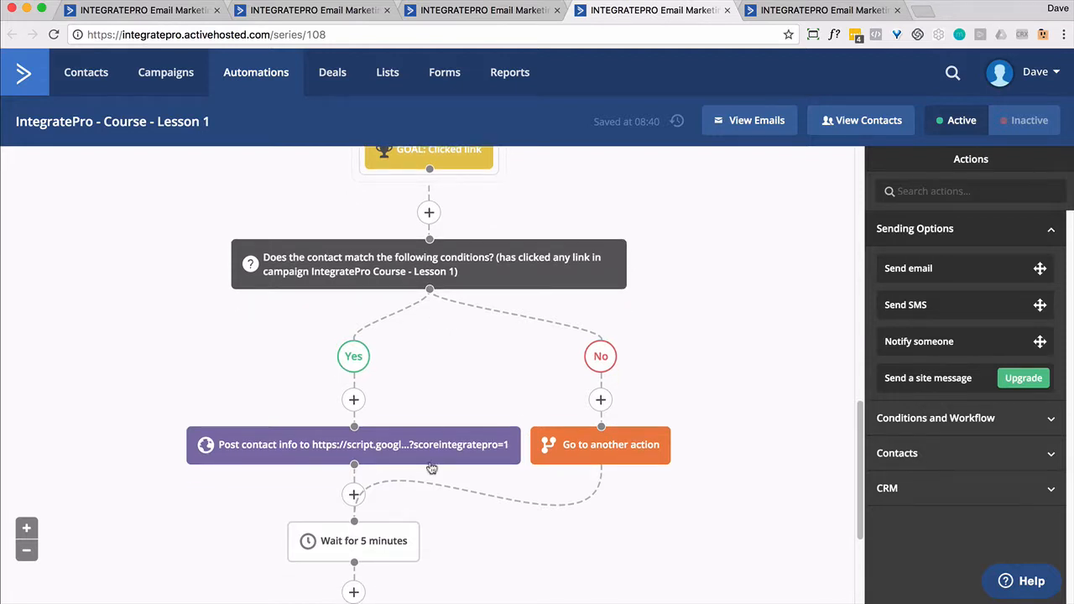
{"action": "mouse_move", "coordinate": [431, 467]}
{"action": "scroll", "coordinate": [431, 467], "scroll_direction": "down", "scroll_amount": 5}
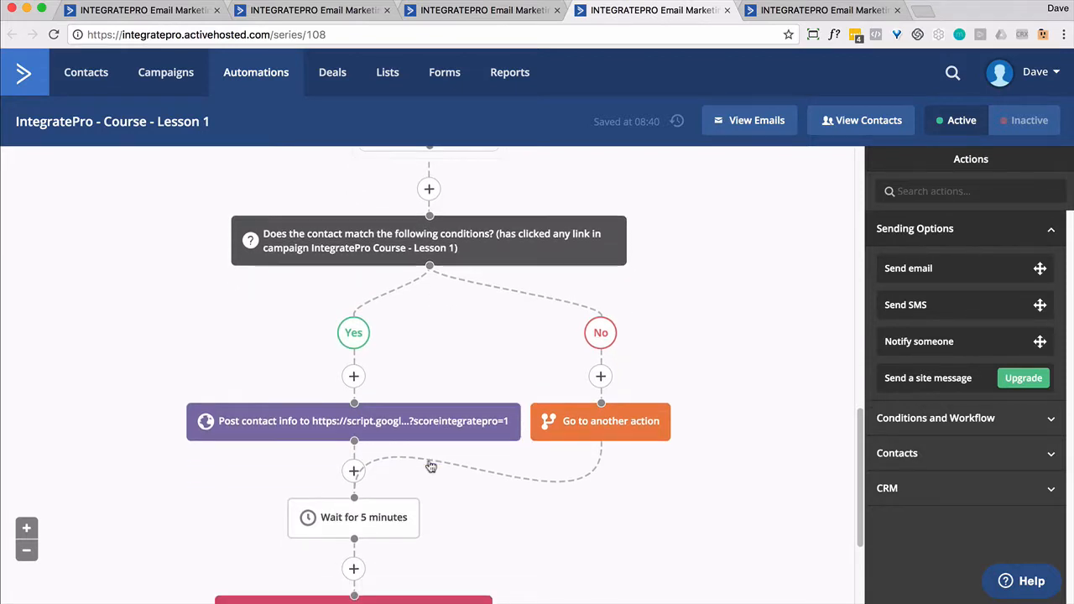
{"action": "mouse_move", "coordinate": [403, 442]}
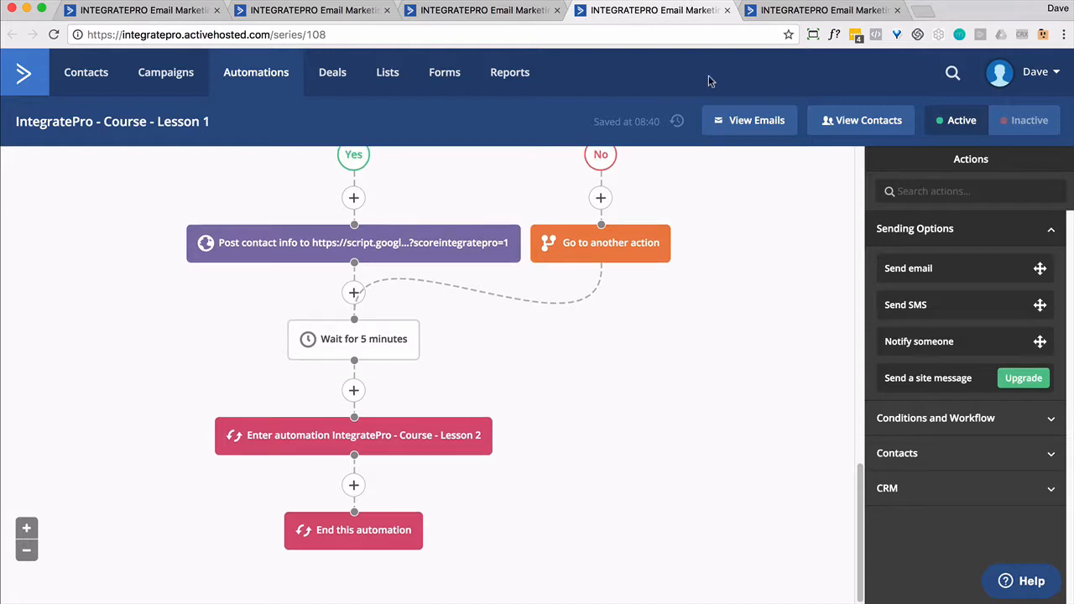
Switch to the IntegratePro - Course - Lesson 2 automation and examine its waits, emails, Clicked link goal and link-click condition.
{"action": "left_click", "coordinate": [799, 16]}
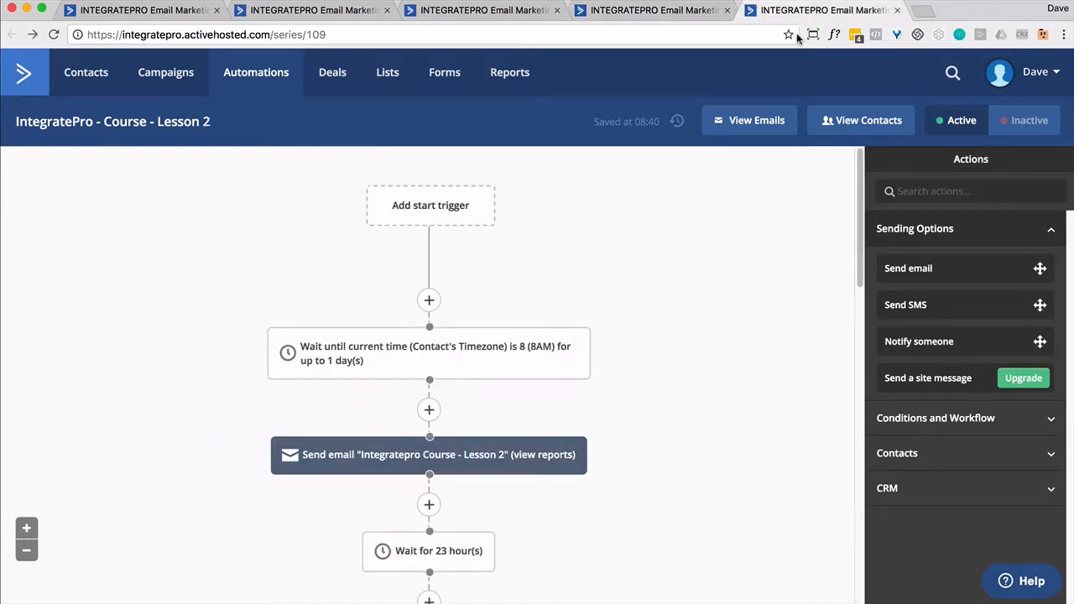
{"action": "scroll", "coordinate": [655, 198], "scroll_direction": "down", "scroll_amount": 1}
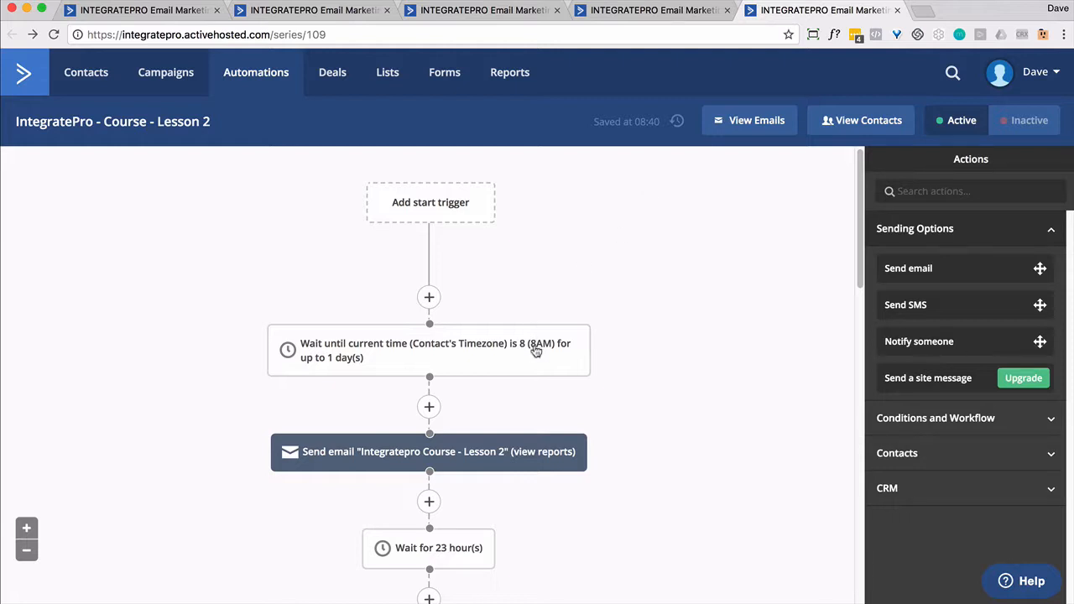
{"action": "scroll", "coordinate": [537, 359], "scroll_direction": "down", "scroll_amount": 5}
{"action": "scroll", "coordinate": [506, 394], "scroll_direction": "down", "scroll_amount": 6}
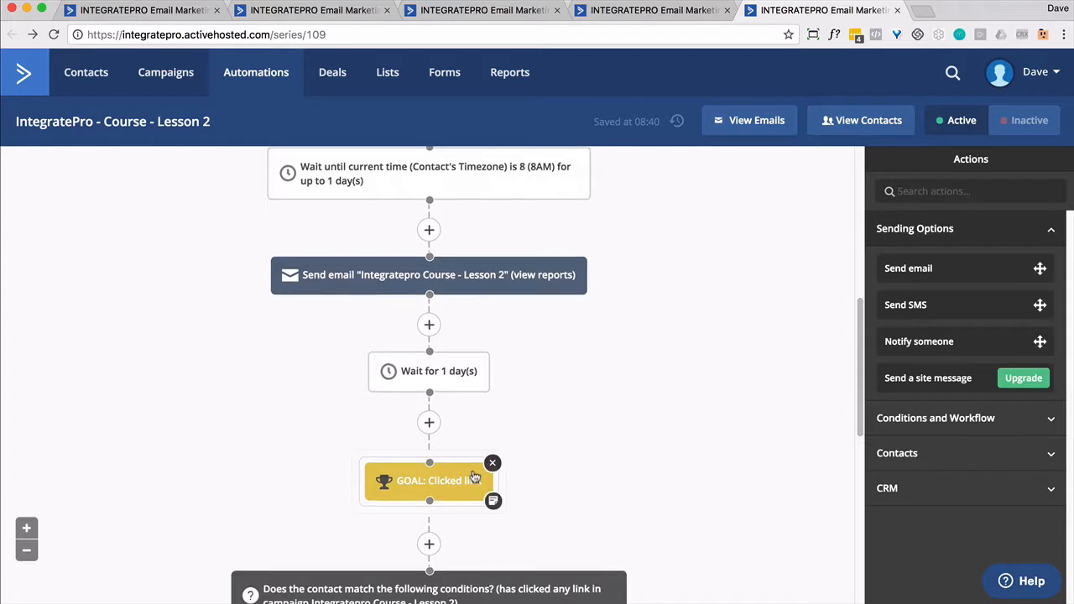
{"action": "scroll", "coordinate": [549, 389], "scroll_direction": "down", "scroll_amount": 4}
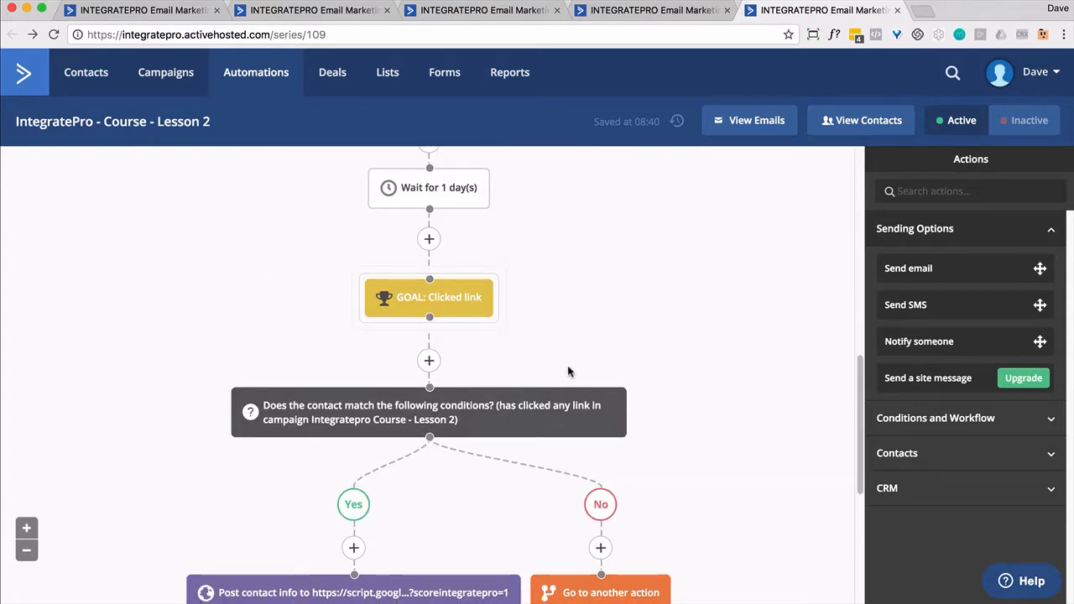
{"action": "scroll", "coordinate": [567, 367], "scroll_direction": "down", "scroll_amount": 2}
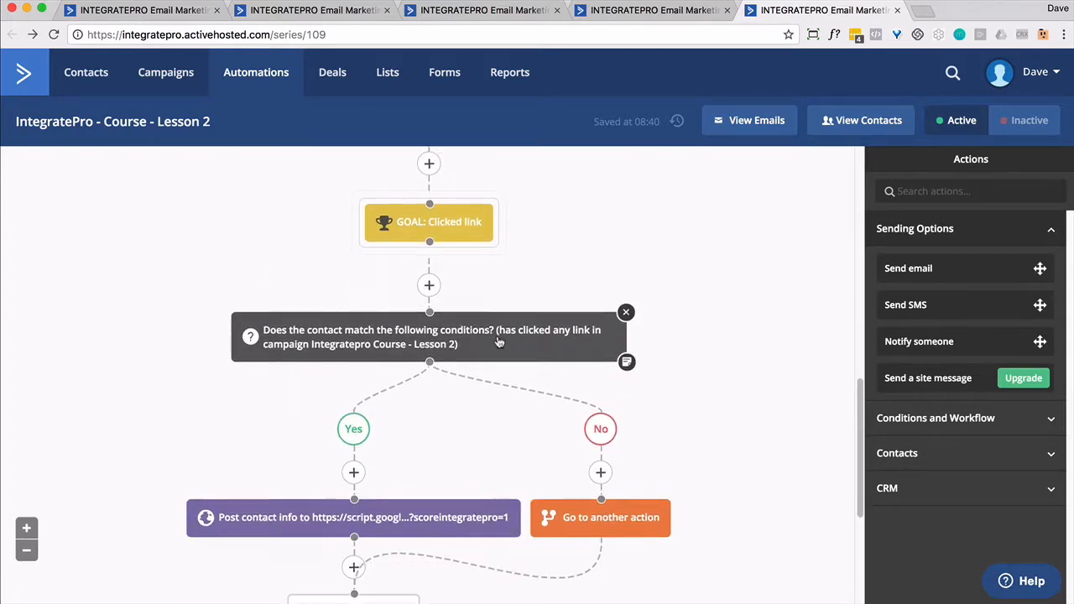
Open the Integratepro Course - Lesson 2 email for editing from the send step just above the one-day wait.
{"action": "scroll", "coordinate": [497, 341], "scroll_direction": "up", "scroll_amount": 5}
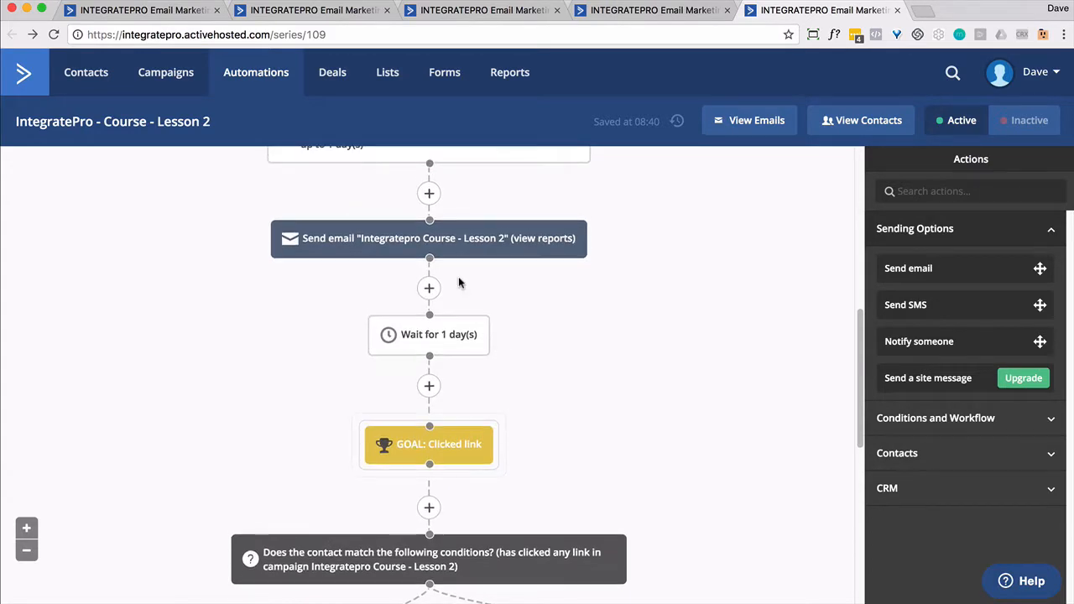
{"action": "left_click", "coordinate": [444, 242]}
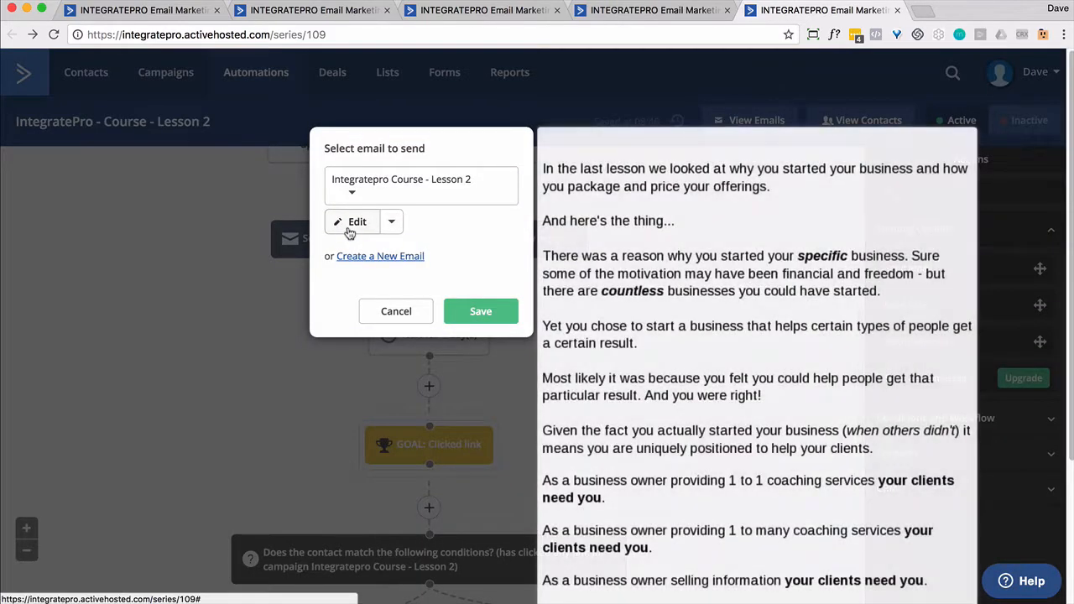
{"action": "left_click", "coordinate": [351, 228]}
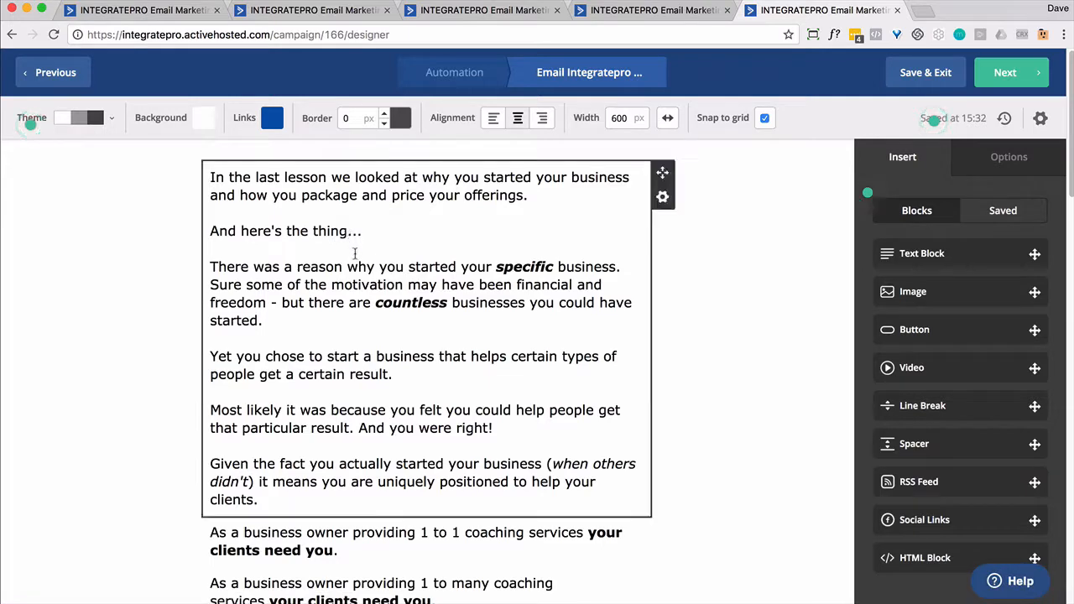
Inspect the display condition on the IntegratePro Audit block near the end of the email, including its field choices, and cancel without changes.
{"action": "scroll", "coordinate": [355, 254], "scroll_direction": "down", "scroll_amount": 3}
{"action": "scroll", "coordinate": [355, 254], "scroll_direction": "down", "scroll_amount": 15}
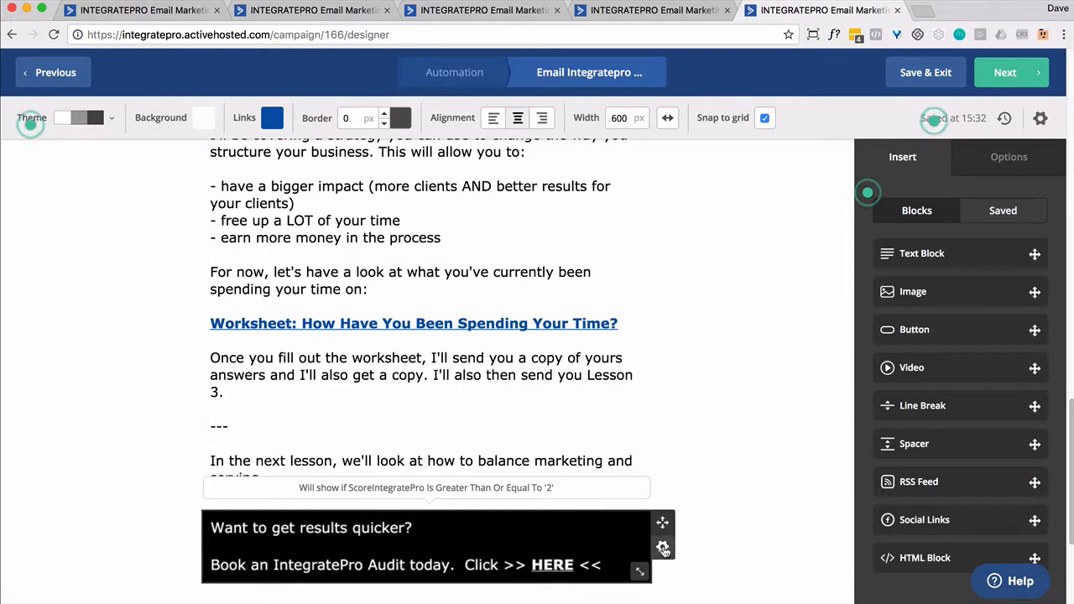
{"action": "left_click", "coordinate": [663, 547]}
{"action": "scroll", "coordinate": [698, 516], "scroll_direction": "up", "scroll_amount": 1}
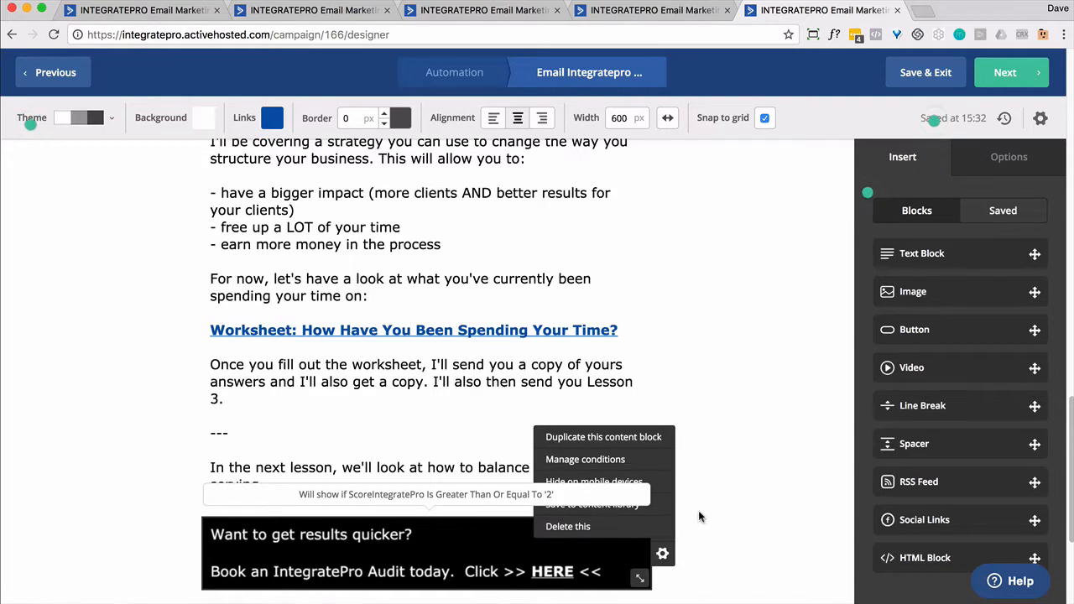
{"action": "left_click", "coordinate": [597, 462]}
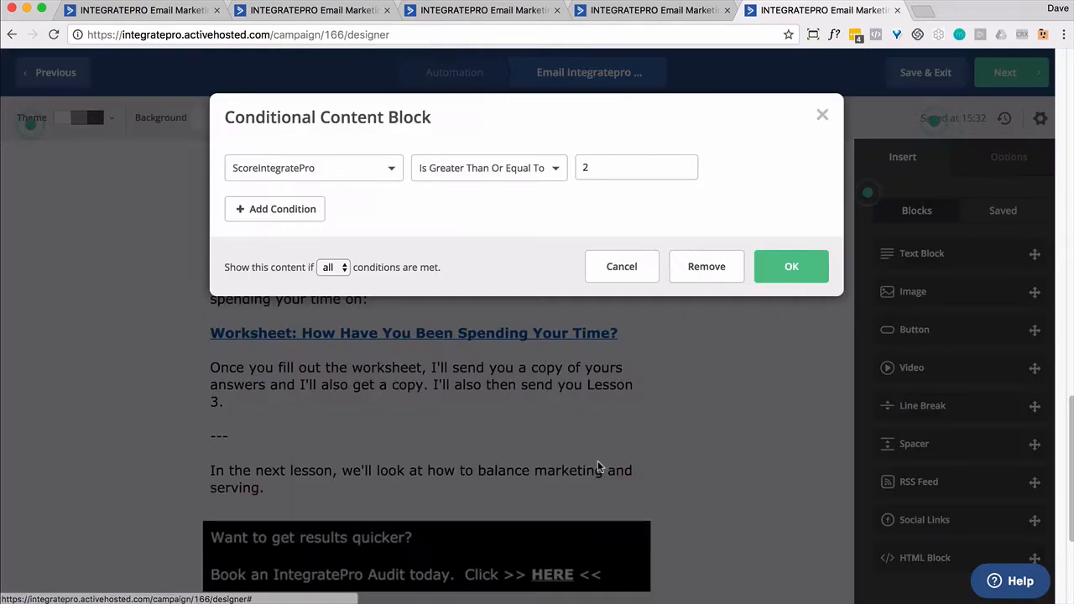
{"action": "left_click", "coordinate": [393, 166]}
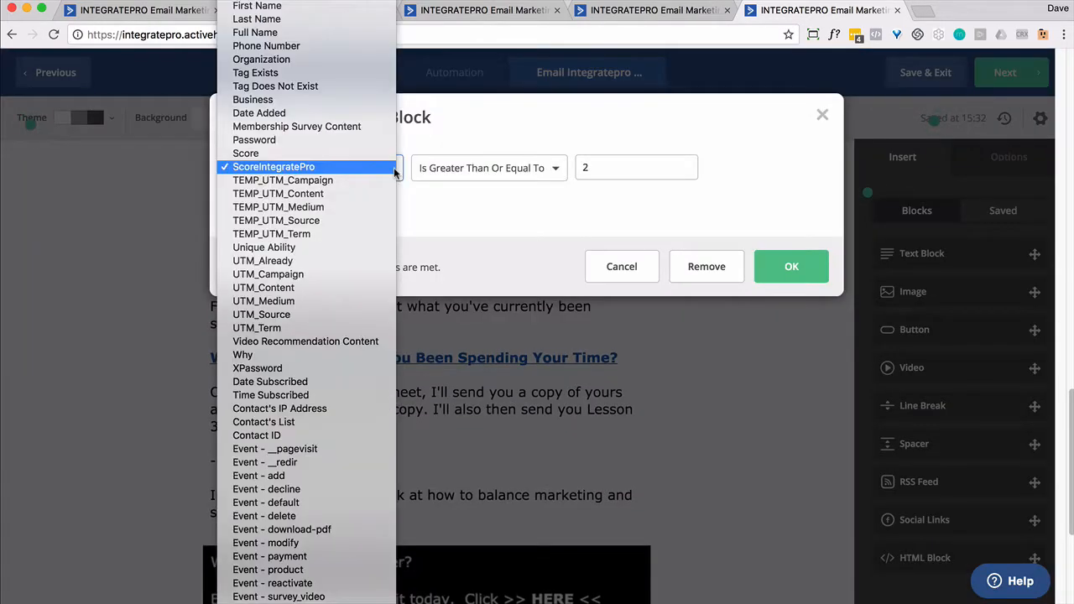
{"action": "left_click", "coordinate": [394, 166]}
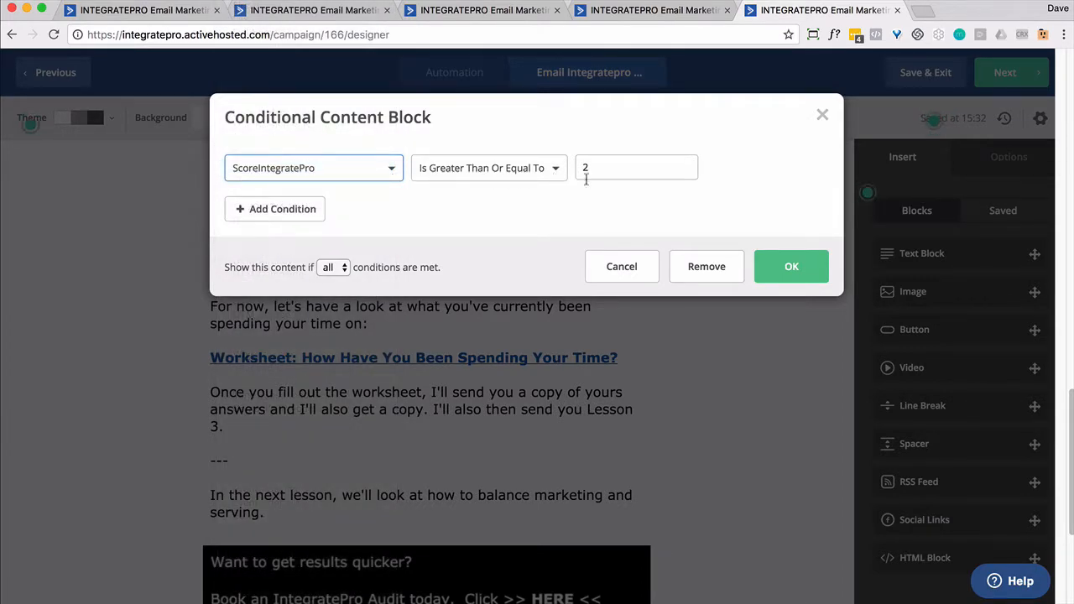
{"action": "left_click", "coordinate": [632, 274]}
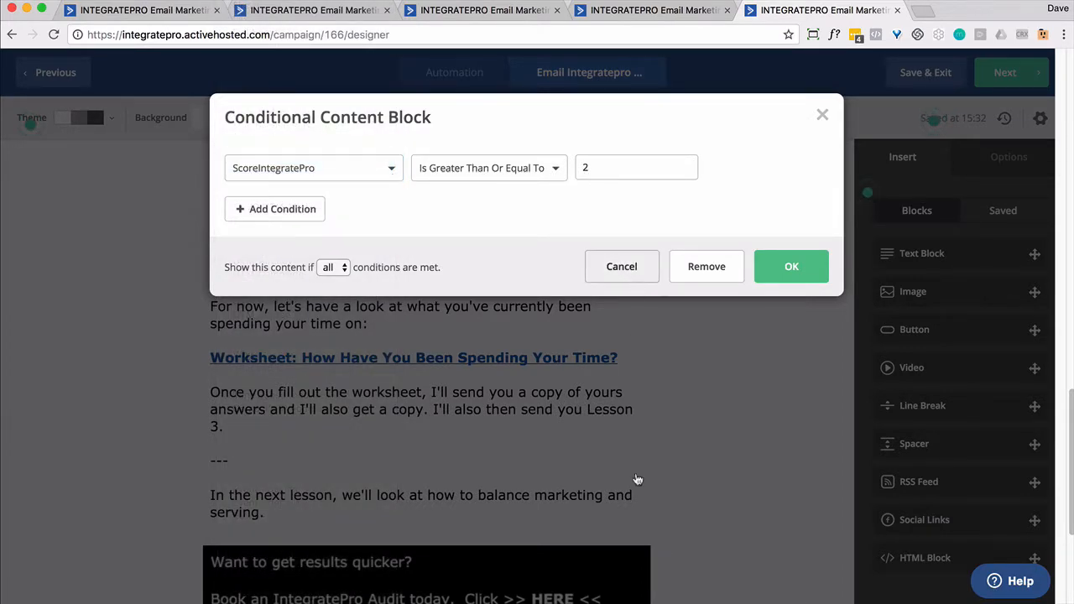
{"action": "scroll", "coordinate": [720, 438], "scroll_direction": "down", "scroll_amount": 3}
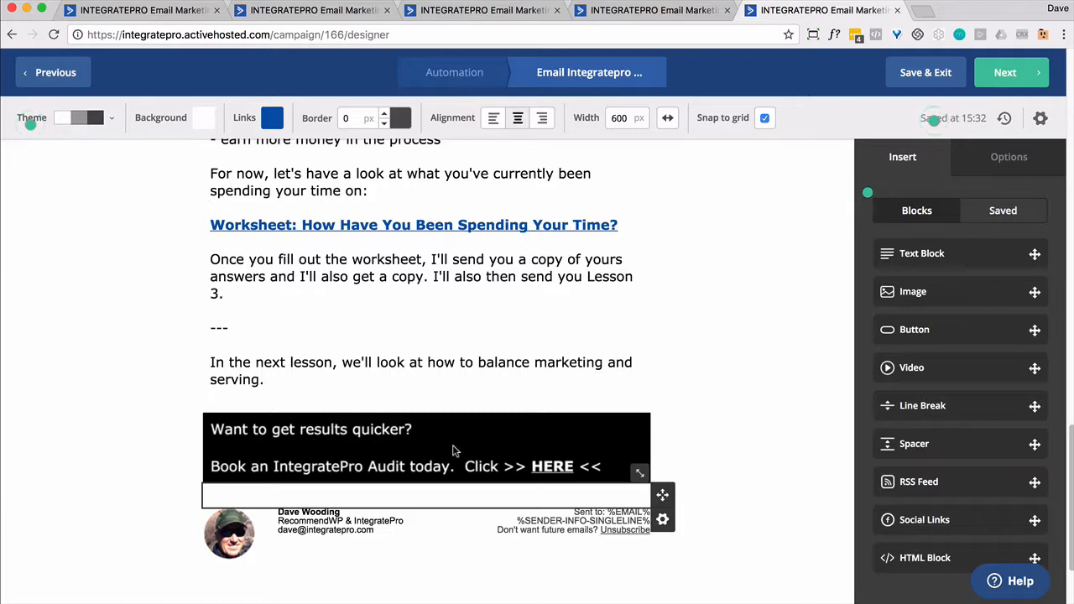
Return to the automations list and review the IntegratePro course automations from START through Lesson 8.
{"action": "left_click", "coordinate": [317, 11]}
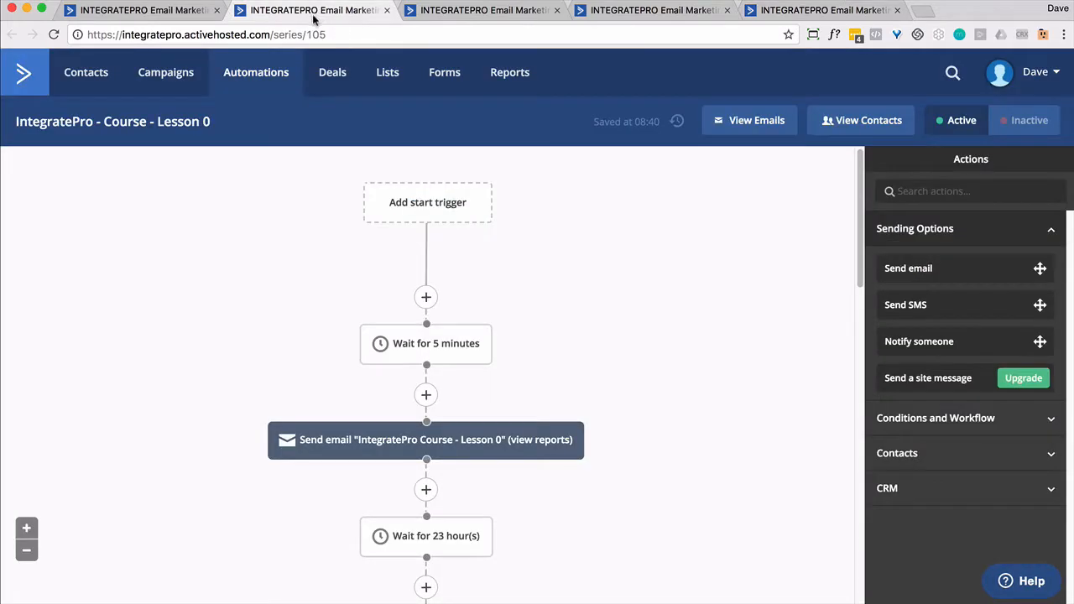
{"action": "left_click", "coordinate": [156, 17]}
{"action": "scroll", "coordinate": [324, 305], "scroll_direction": "down", "scroll_amount": 5}
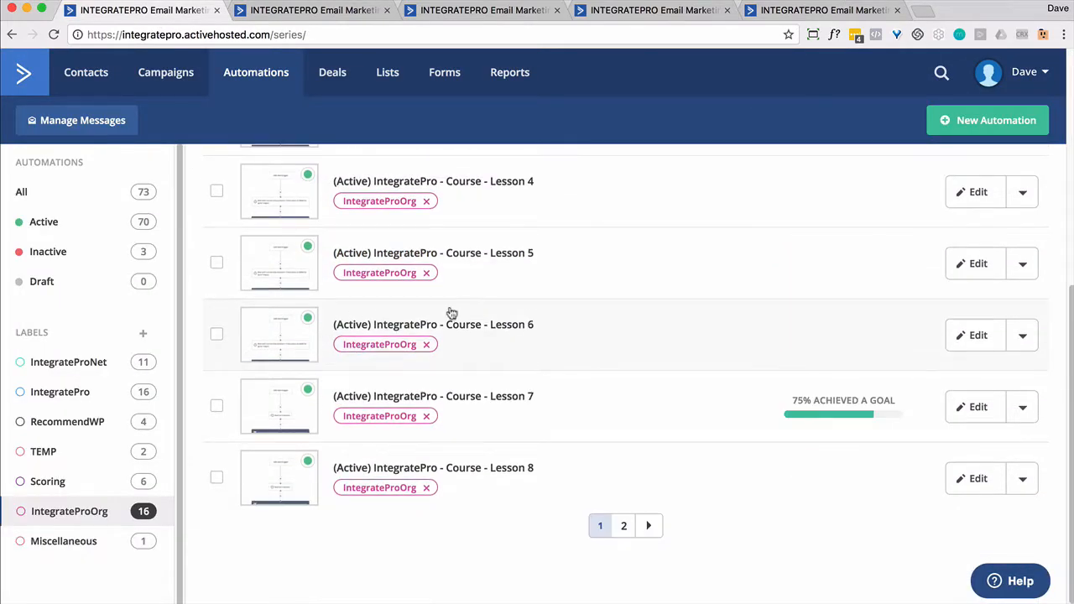
{"action": "scroll", "coordinate": [450, 316], "scroll_direction": "up", "scroll_amount": 3}
{"action": "scroll", "coordinate": [450, 315], "scroll_direction": "up", "scroll_amount": 1}
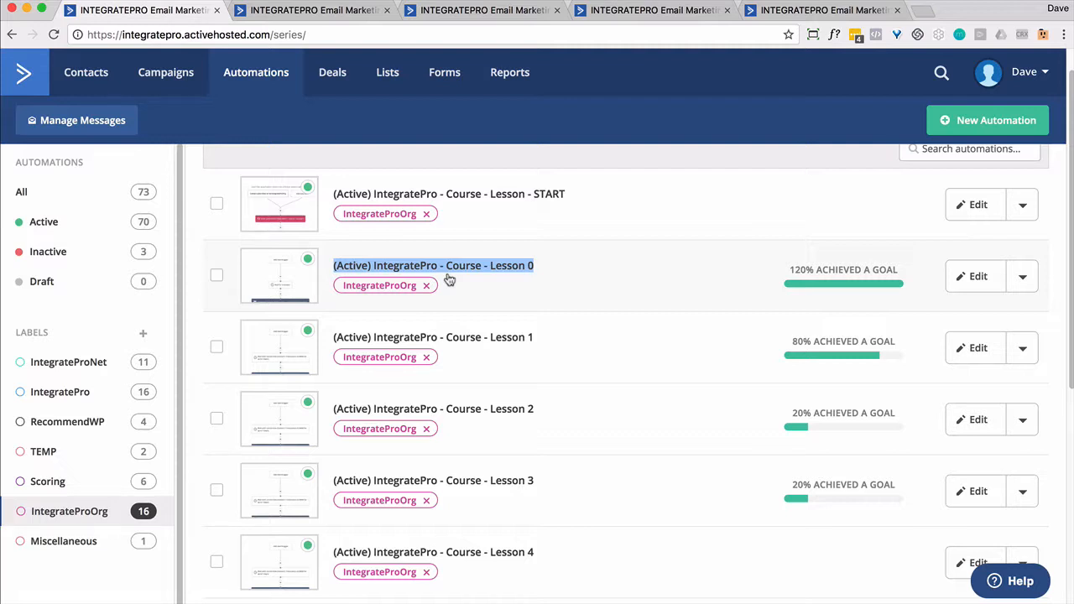
{"action": "scroll", "coordinate": [669, 345], "scroll_direction": "down", "scroll_amount": 5}
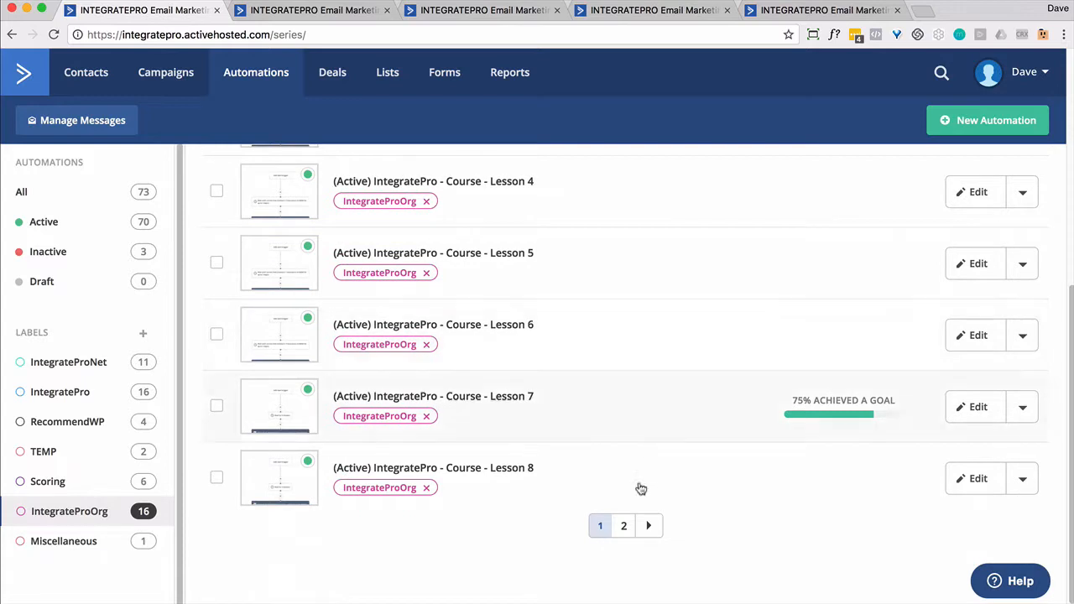
Show page 2 of the automations list and review Lesson 9 and the PROFILE - Business automations.
{"action": "left_click", "coordinate": [625, 526]}
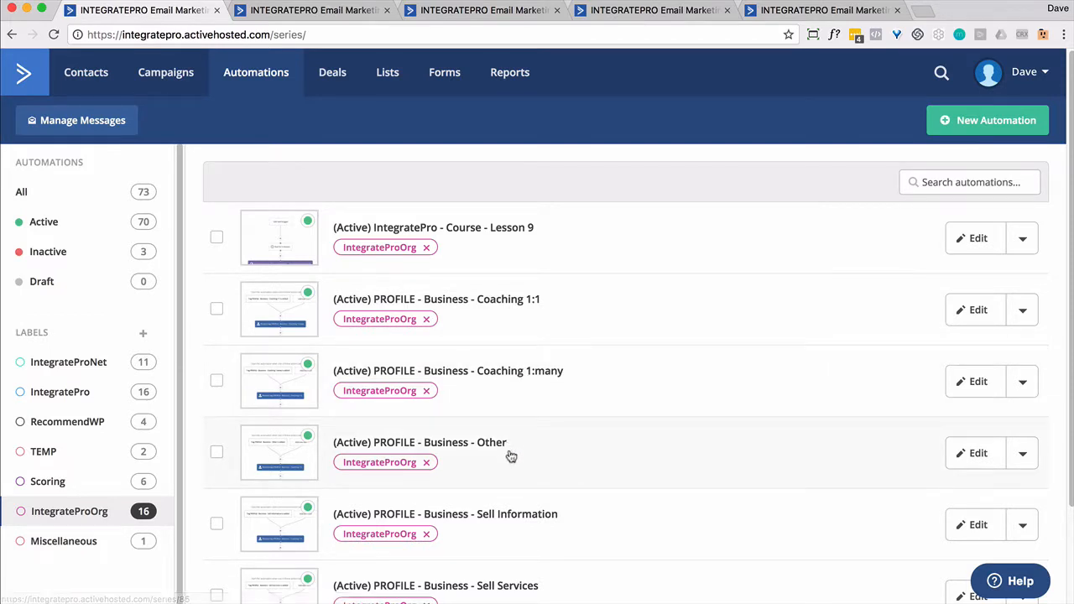
{"action": "scroll", "coordinate": [546, 509], "scroll_direction": "down", "scroll_amount": 1}
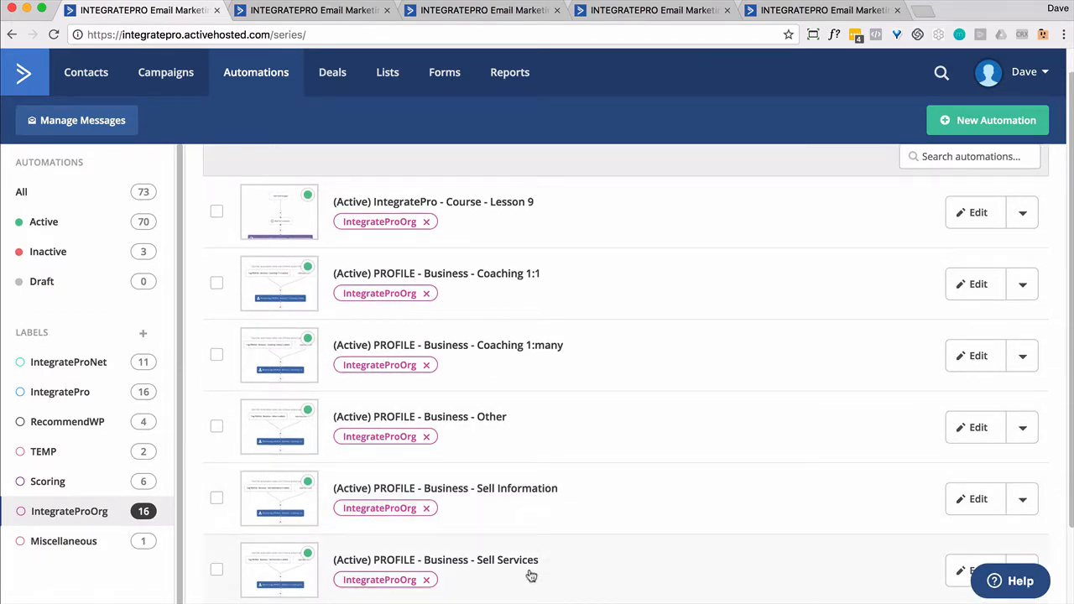
{"action": "scroll", "coordinate": [535, 334], "scroll_direction": "up", "scroll_amount": 1}
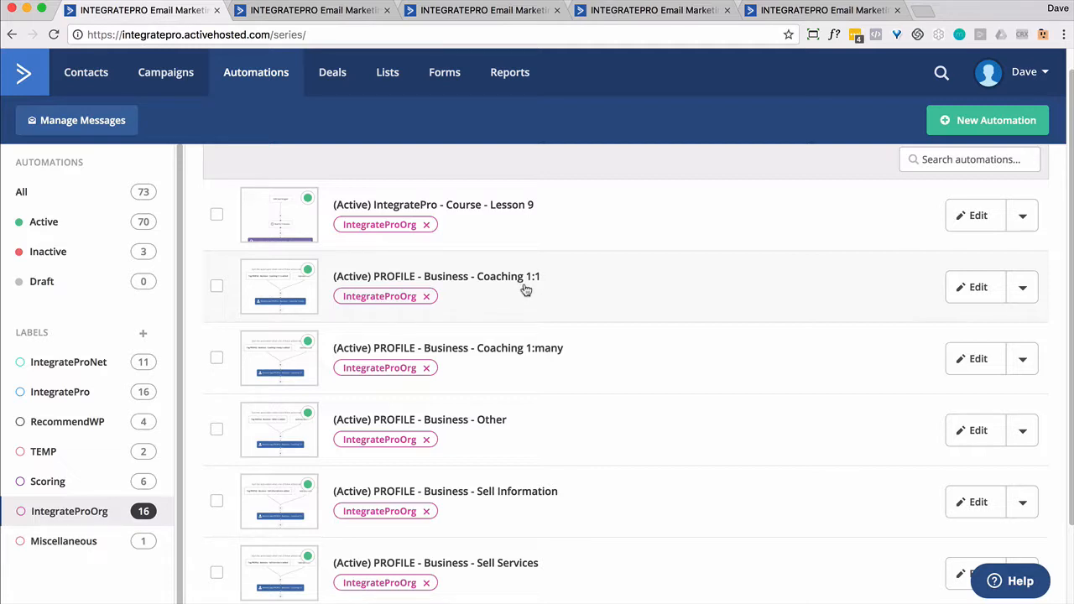
Open the PROFILE - Business - Coaching 1:1 automation and examine its tag-added trigger and the remove-tag actions below it.
{"action": "left_click", "coordinate": [980, 295]}
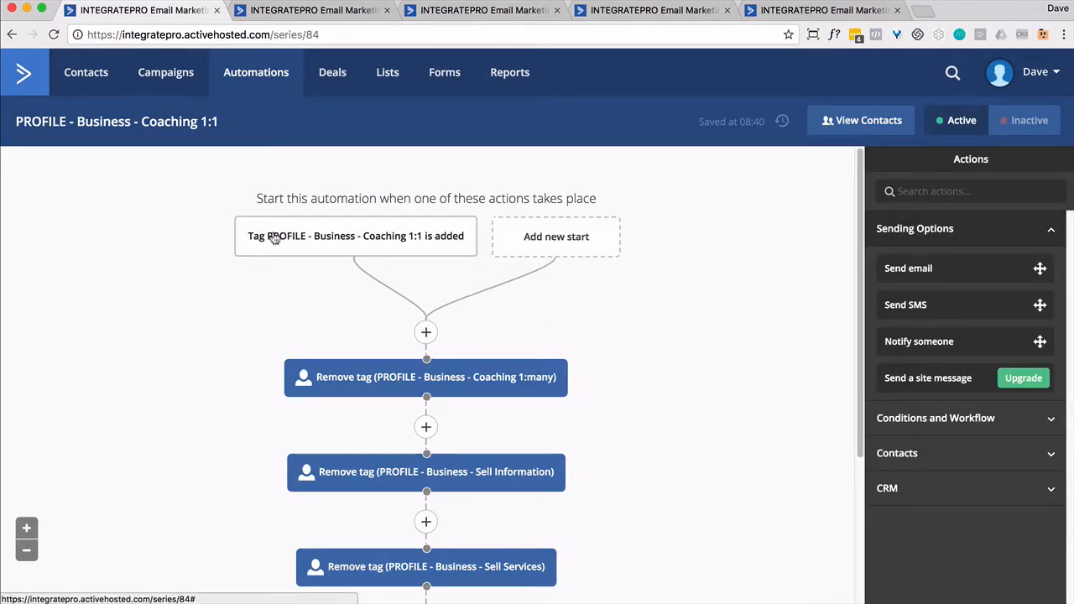
{"action": "scroll", "coordinate": [676, 339], "scroll_direction": "down", "scroll_amount": 3}
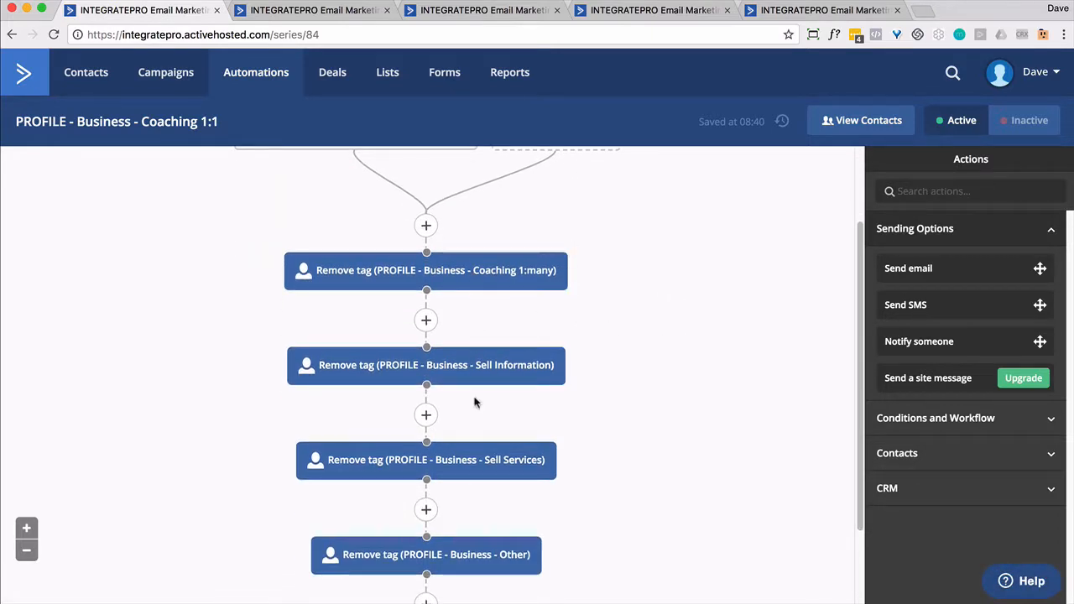
{"action": "scroll", "coordinate": [728, 451], "scroll_direction": "down", "scroll_amount": 1}
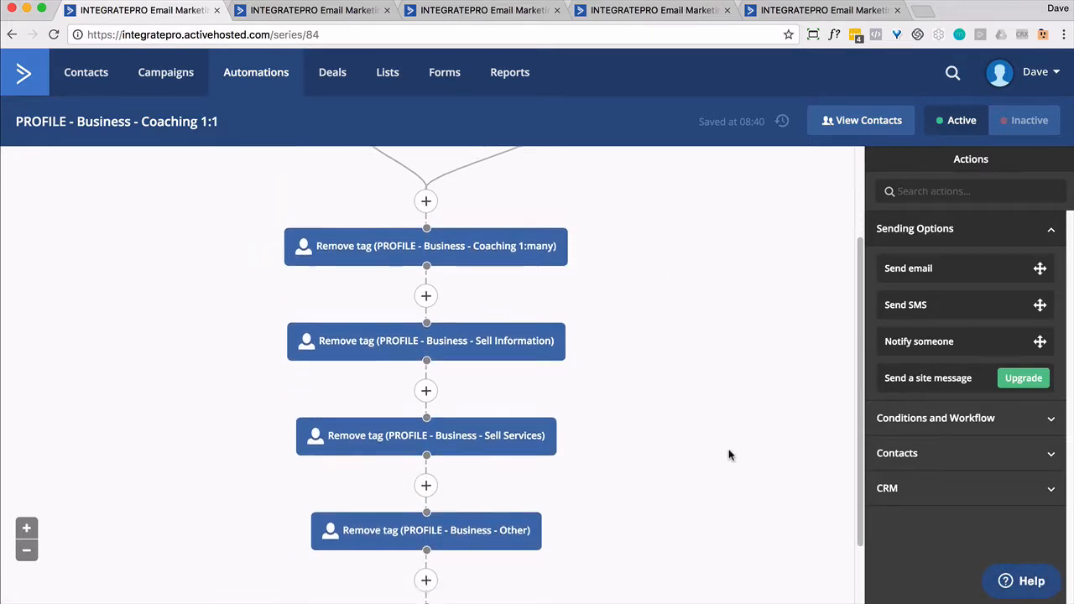